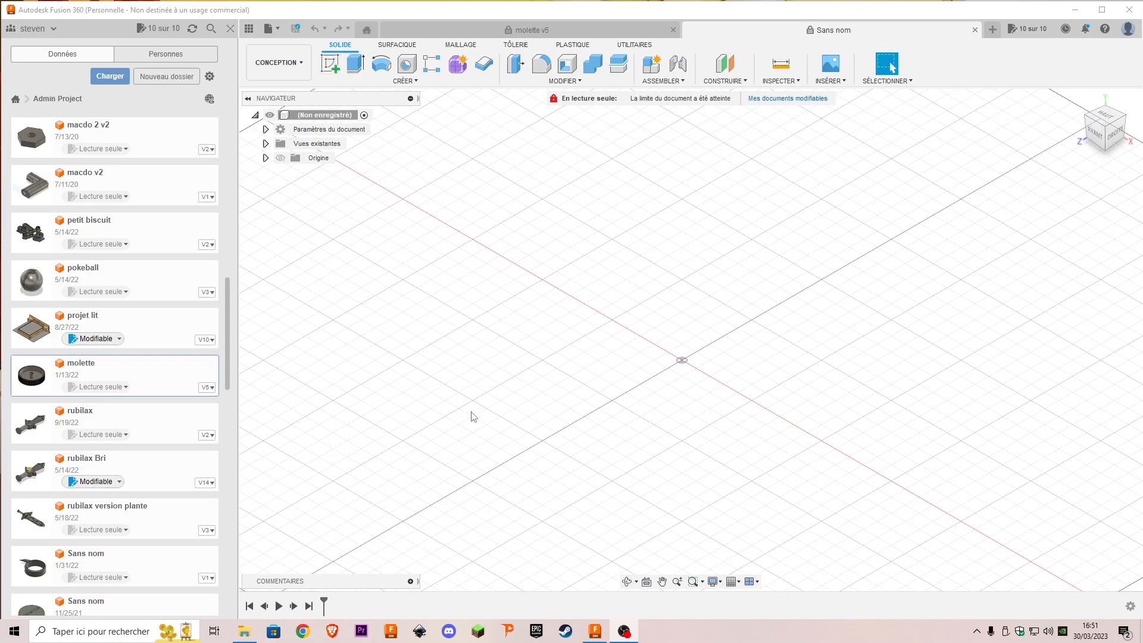
# Sketch a 50 mm diameter circle centred on the origin on the horizontal plane
pyautogui.click(336, 72)
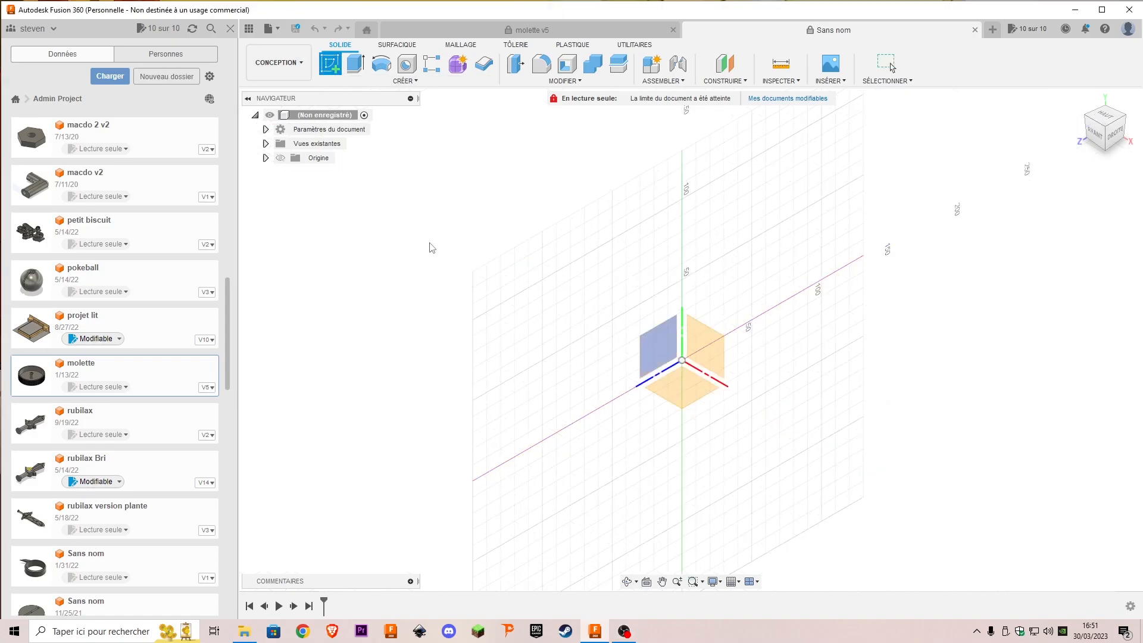
pyautogui.click(677, 387)
pyautogui.press('c')
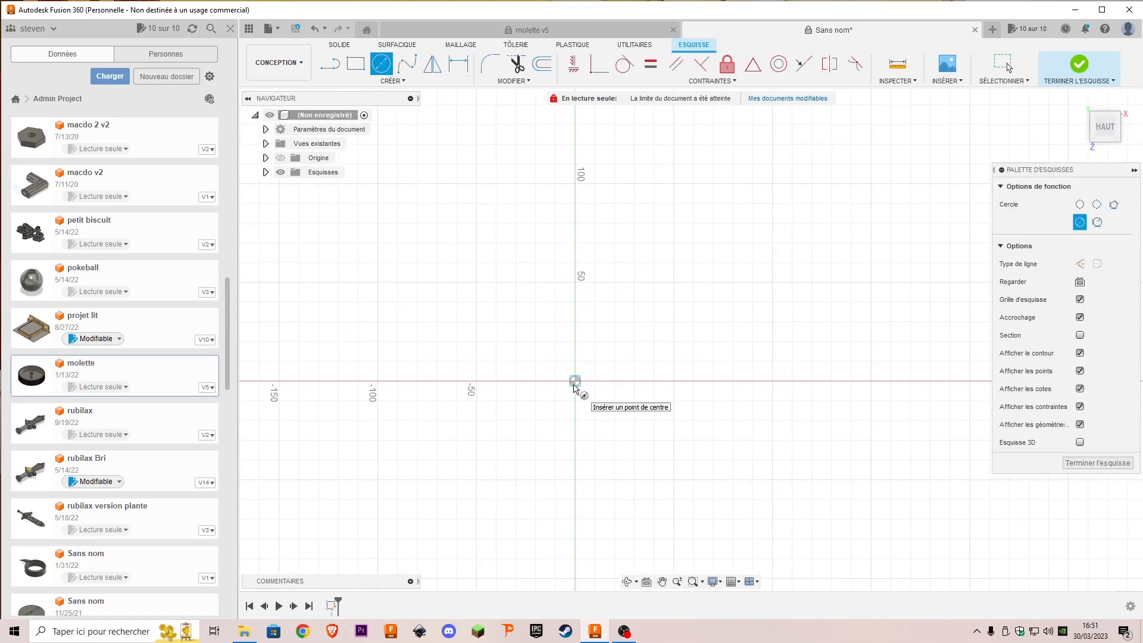
pyautogui.click(577, 384)
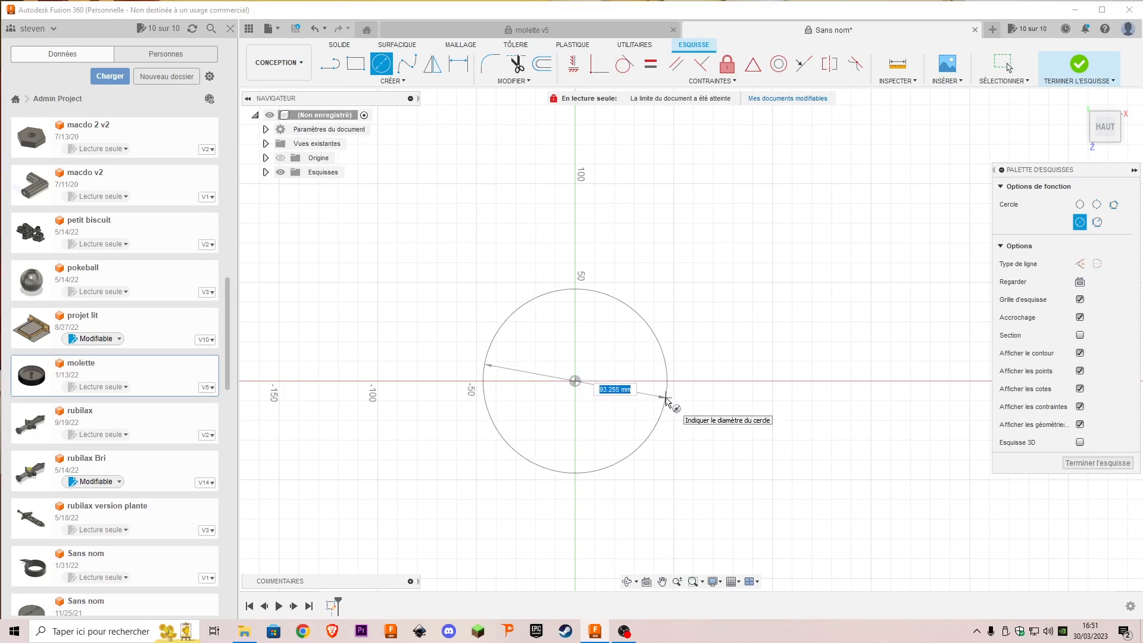
pyautogui.write('50')
pyautogui.press('Return')
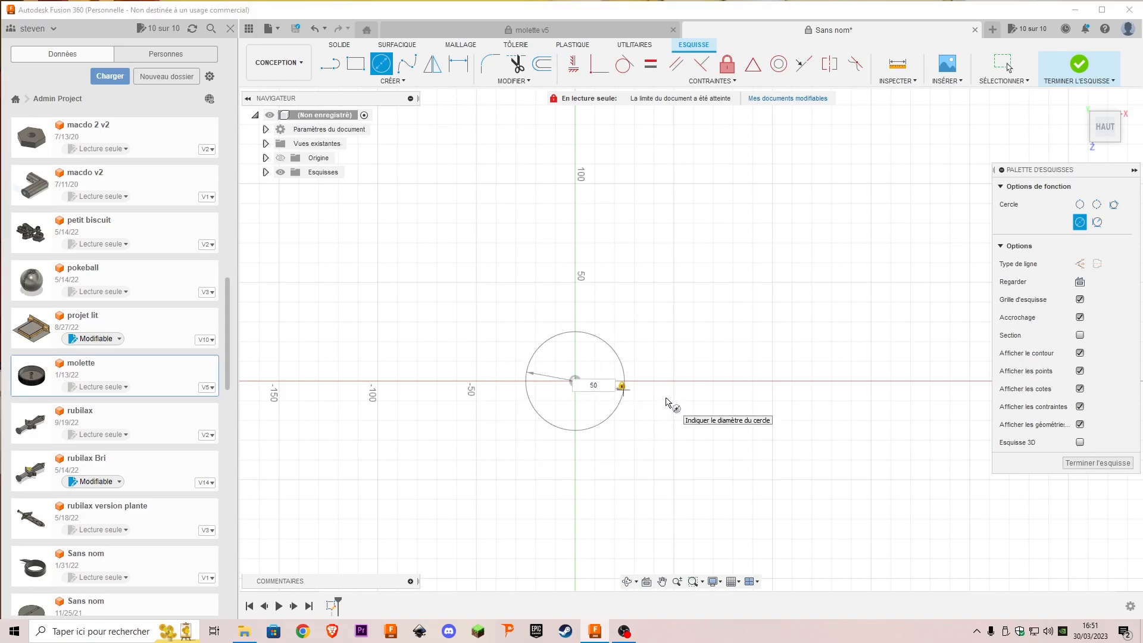
pyautogui.press('Return')
pyautogui.scroll(2, 592, 400)
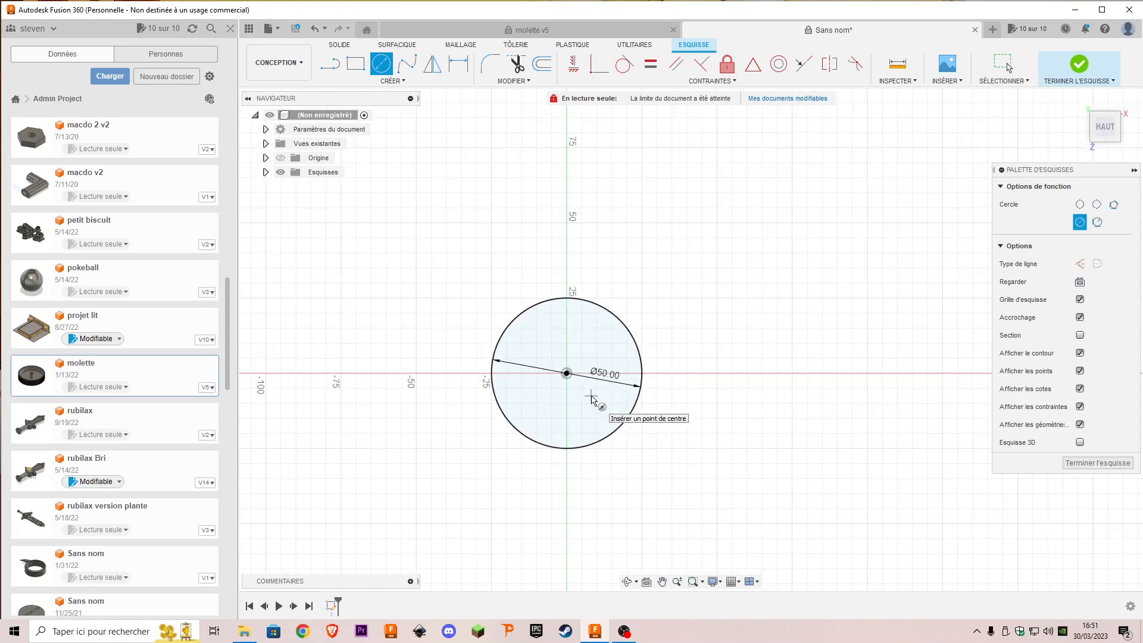
pyautogui.scroll(1, 591, 400)
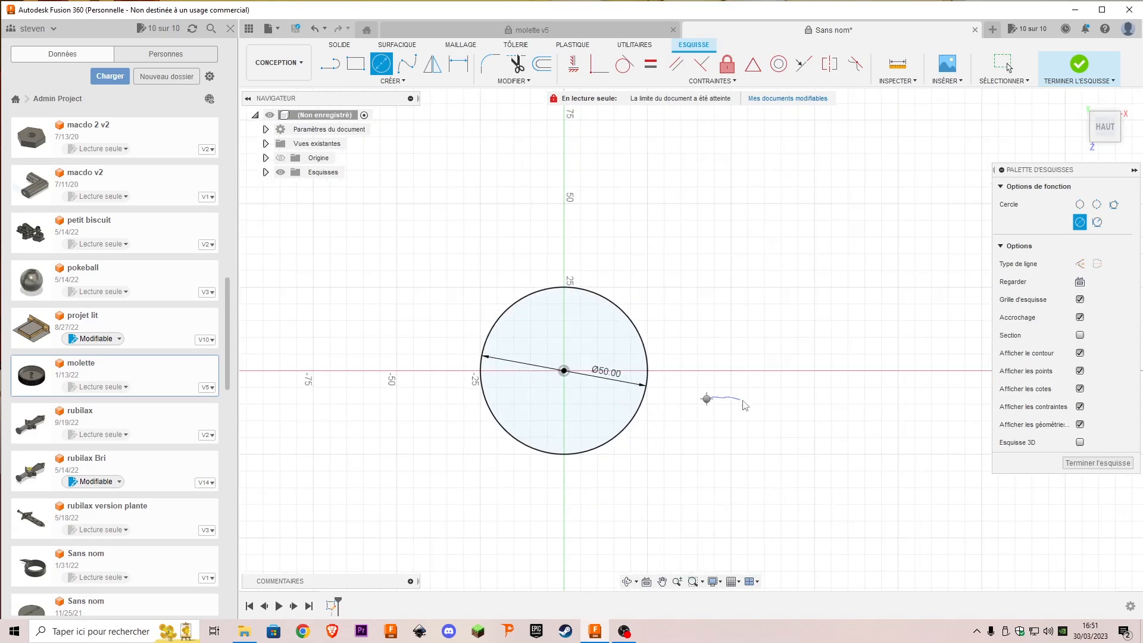
pyautogui.press('Escape')
# Extrude the circle 15 mm upward as a new body
pyautogui.keyDown('shift'); pyautogui.moveTo(691, 337); pyautogui.dragTo(617, 274, button='middle'); pyautogui.keyUp('shift')
pyautogui.click(603, 348)
pyautogui.rightClick(603, 344)
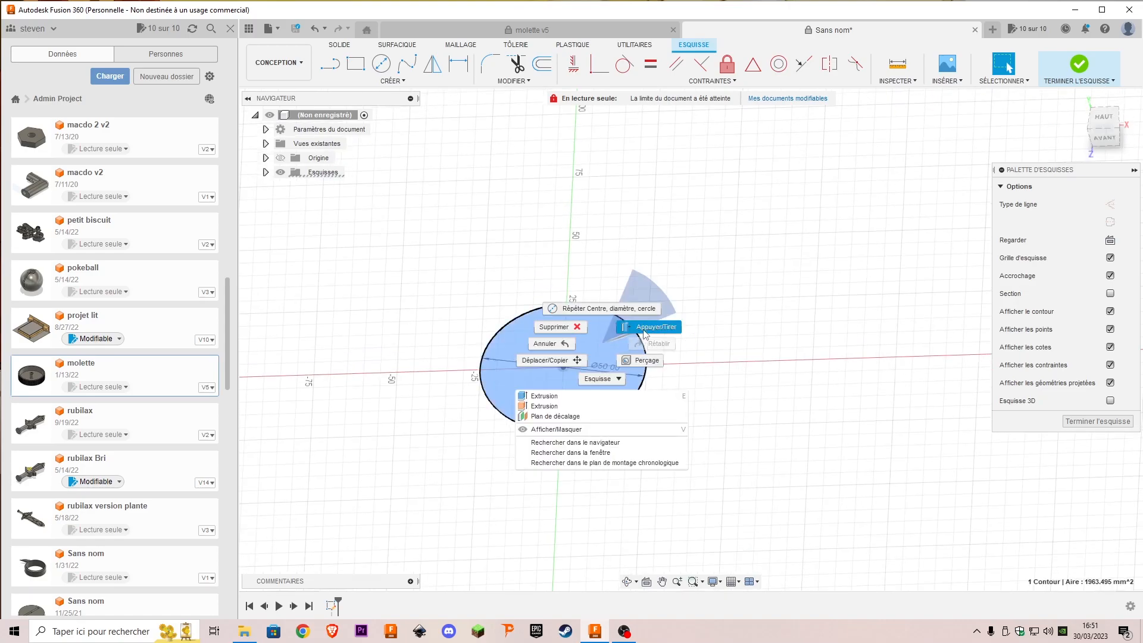
pyautogui.click(641, 327)
pyautogui.keyDown('shift'); pyautogui.moveTo(689, 340); pyautogui.dragTo(685, 298, button='middle'); pyautogui.keyUp('shift')
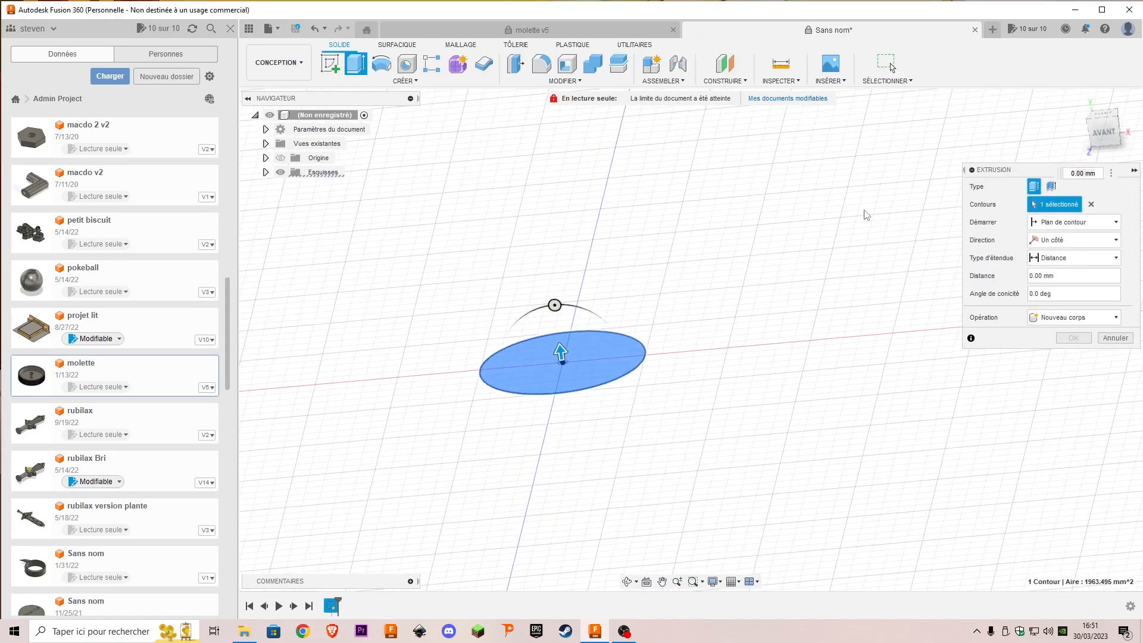
pyautogui.moveTo(562, 349); pyautogui.dragTo(564, 306)
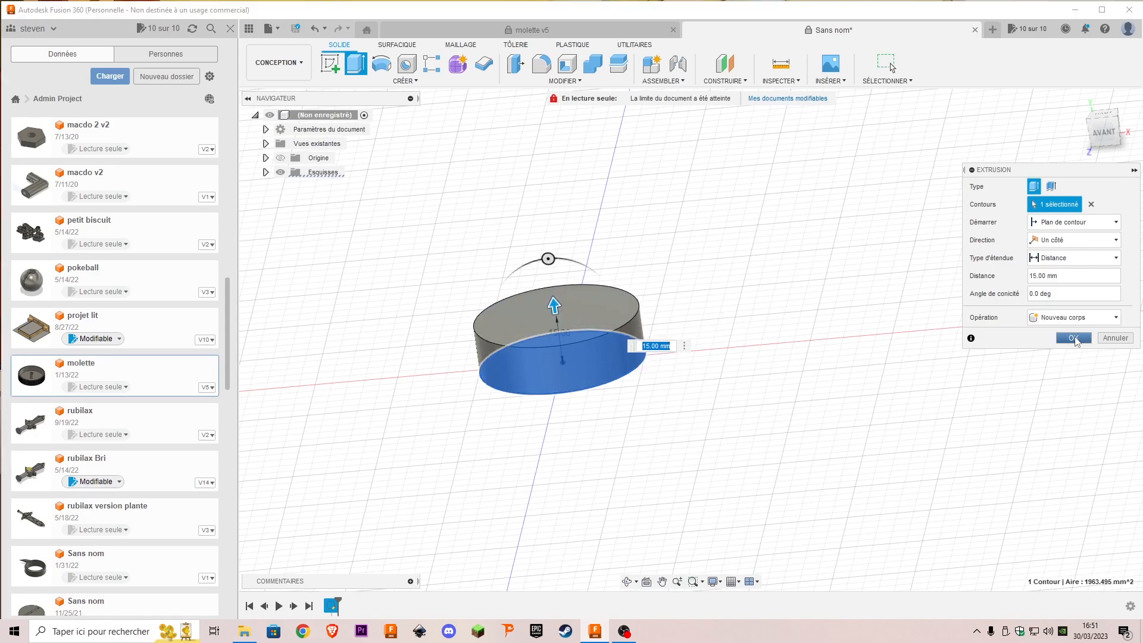
pyautogui.click(1073, 338)
# Sketch a 45 mm diameter circle centred on the origin on the disc's top face
pyautogui.click(1104, 134)
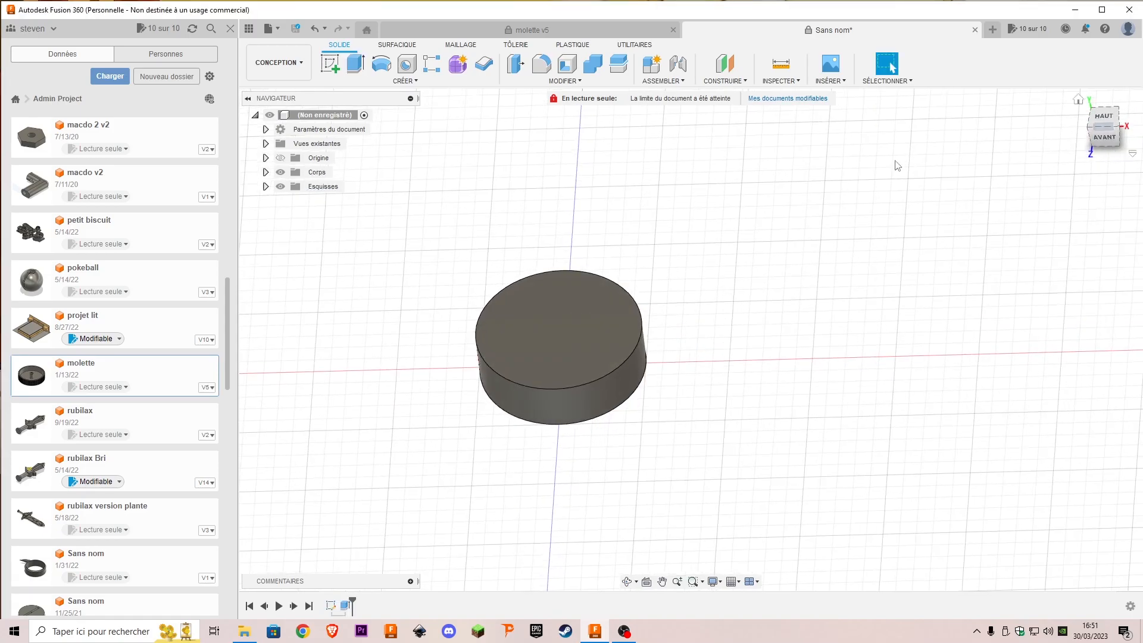
pyautogui.click(333, 66)
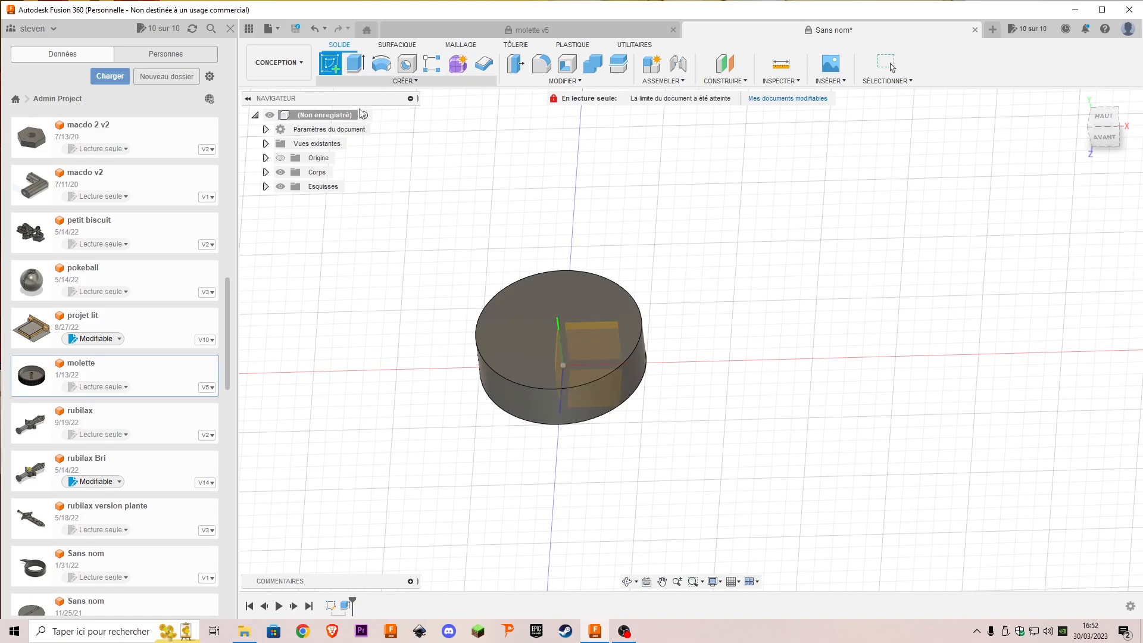
pyautogui.click(526, 324)
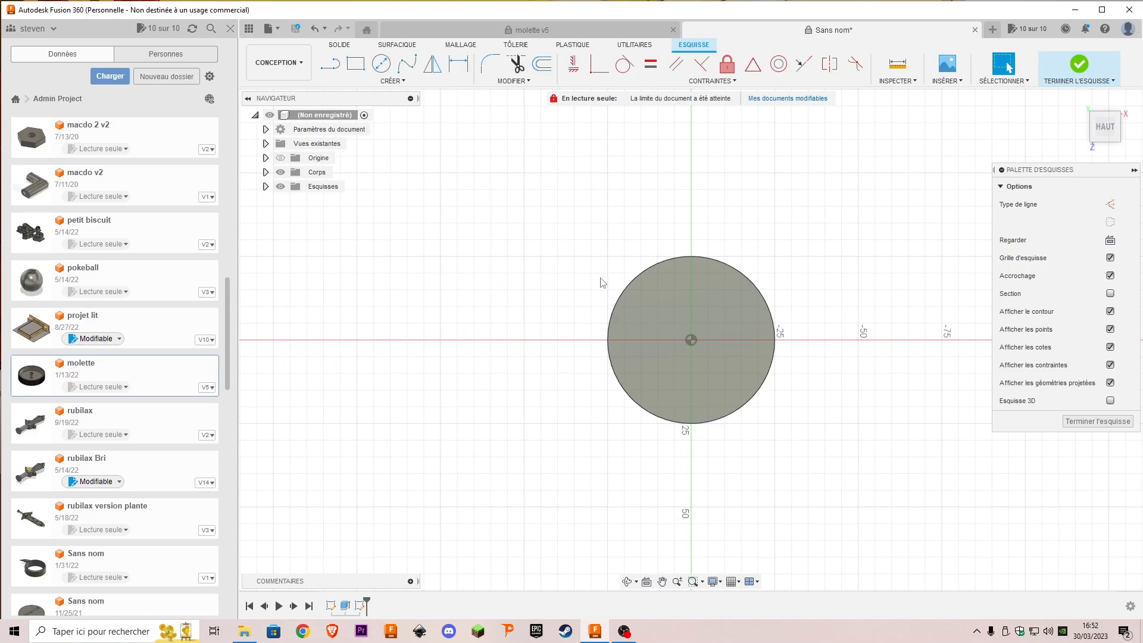
pyautogui.click(381, 63)
pyautogui.click(691, 344)
pyautogui.scroll(2, 762, 360)
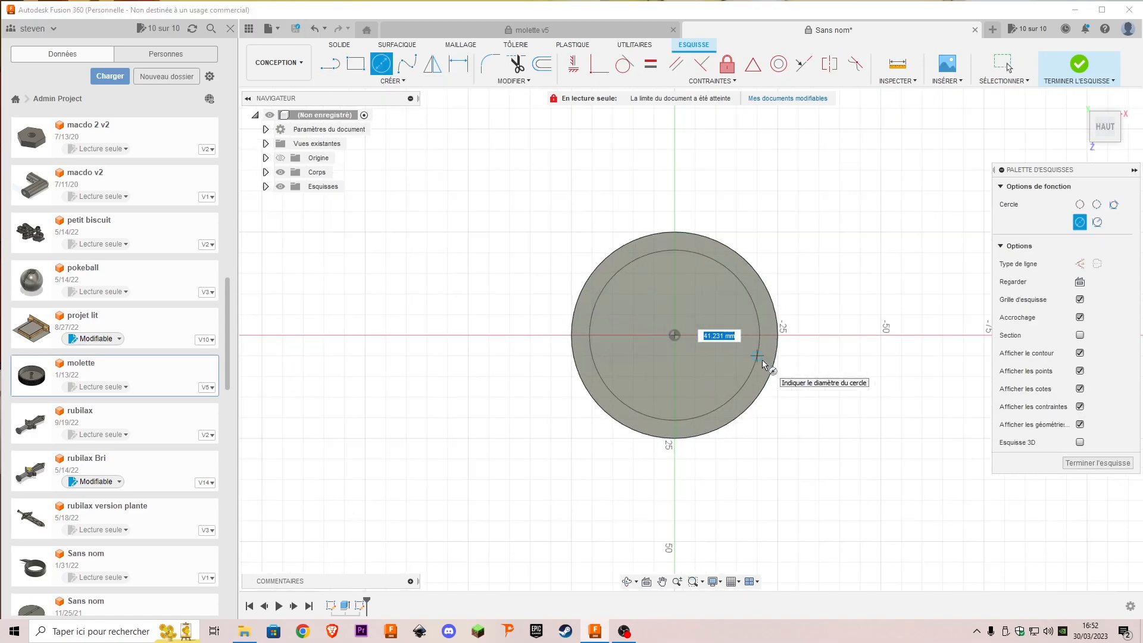
pyautogui.write('45')
pyautogui.press('Return')
pyautogui.rightClick(811, 327)
pyautogui.click(842, 328)
# Cut the inner 45 mm circle about 12 mm down into the disc, leaving a floor and an outer rim
pyautogui.scroll(2, 776, 330)
pyautogui.click(718, 321)
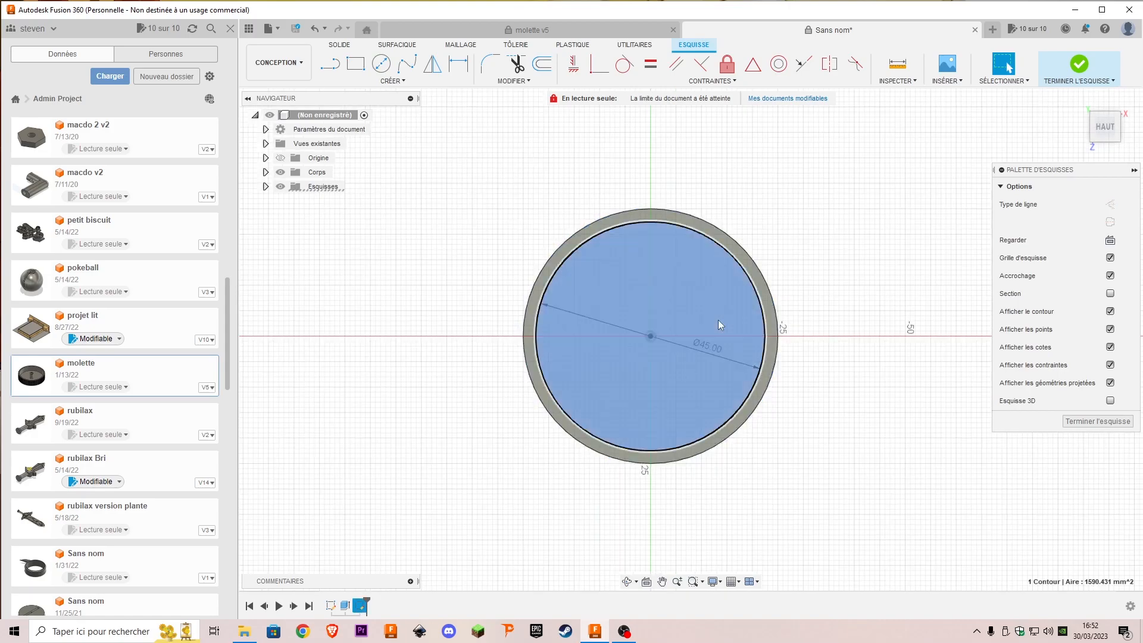
pyautogui.rightClick(719, 321)
pyautogui.click(753, 310)
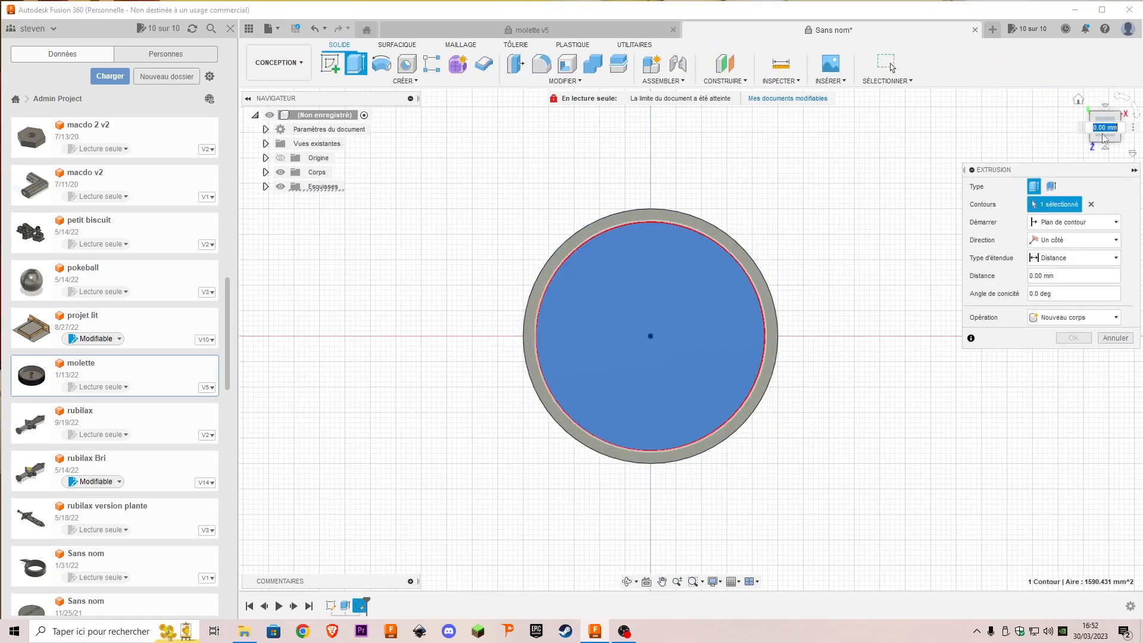
pyautogui.moveTo(1010, 140); pyautogui.dragTo(901, 143, button='middle')
pyautogui.click(1105, 132)
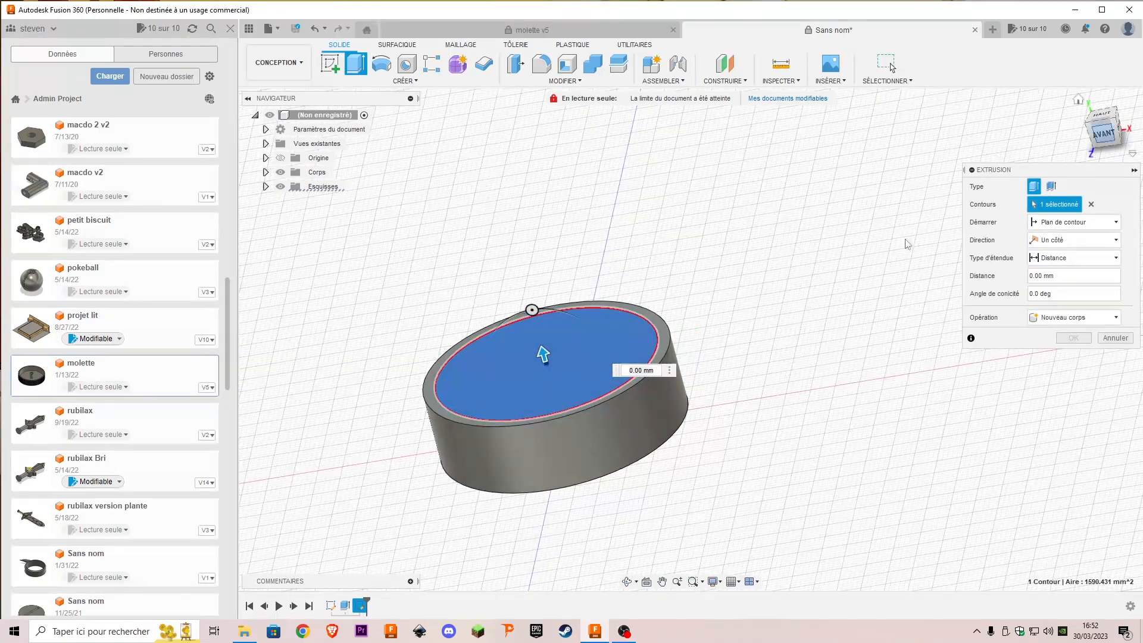
pyautogui.moveTo(542, 353); pyautogui.dragTo(563, 427)
pyautogui.click(1102, 142)
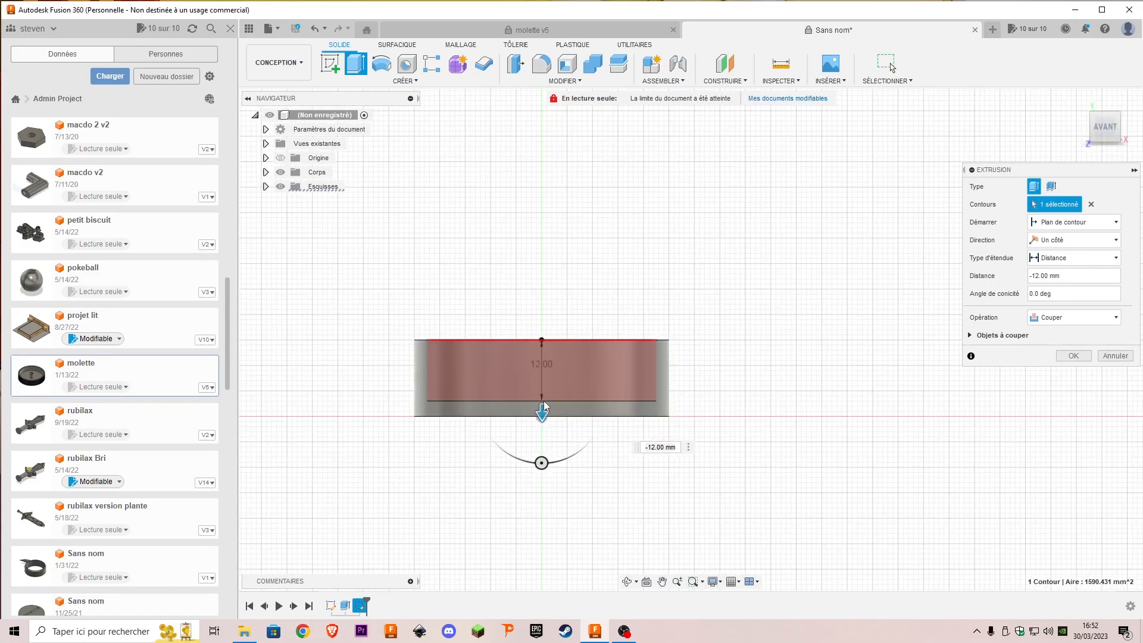
pyautogui.moveTo(543, 414); pyautogui.dragTo(542, 419)
pyautogui.click(1074, 355)
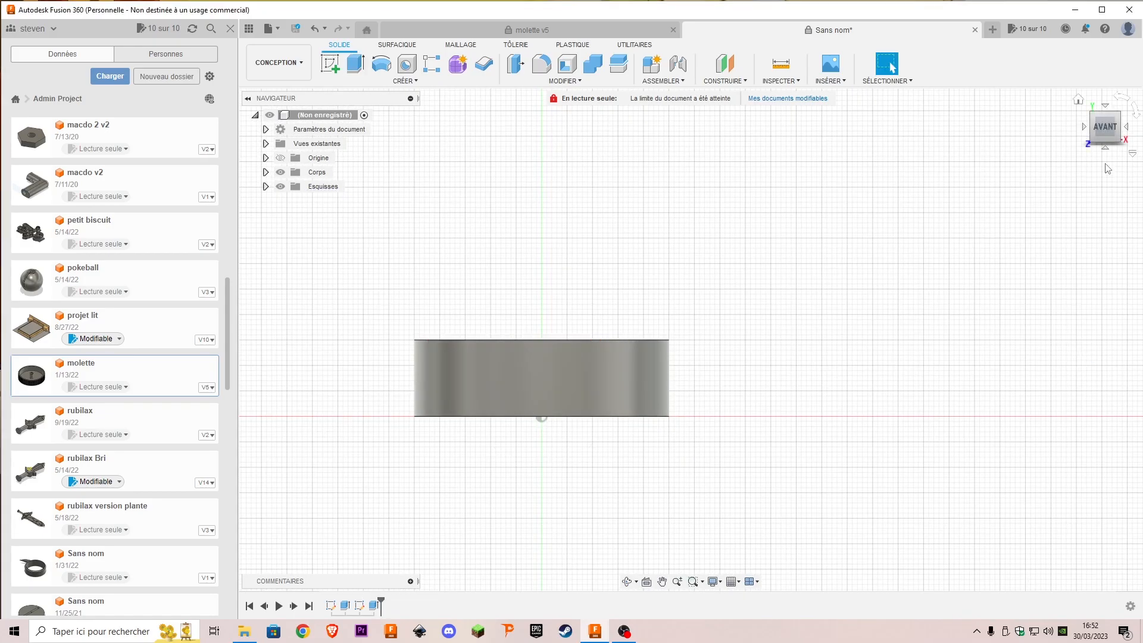
# Create a construction plane tangent to the ring's outer cylindrical face at an angle of 0 degrees
pyautogui.keyDown('shift'); pyautogui.moveTo(690, 340); pyautogui.dragTo(715, 219, button='middle'); pyautogui.keyUp('shift')
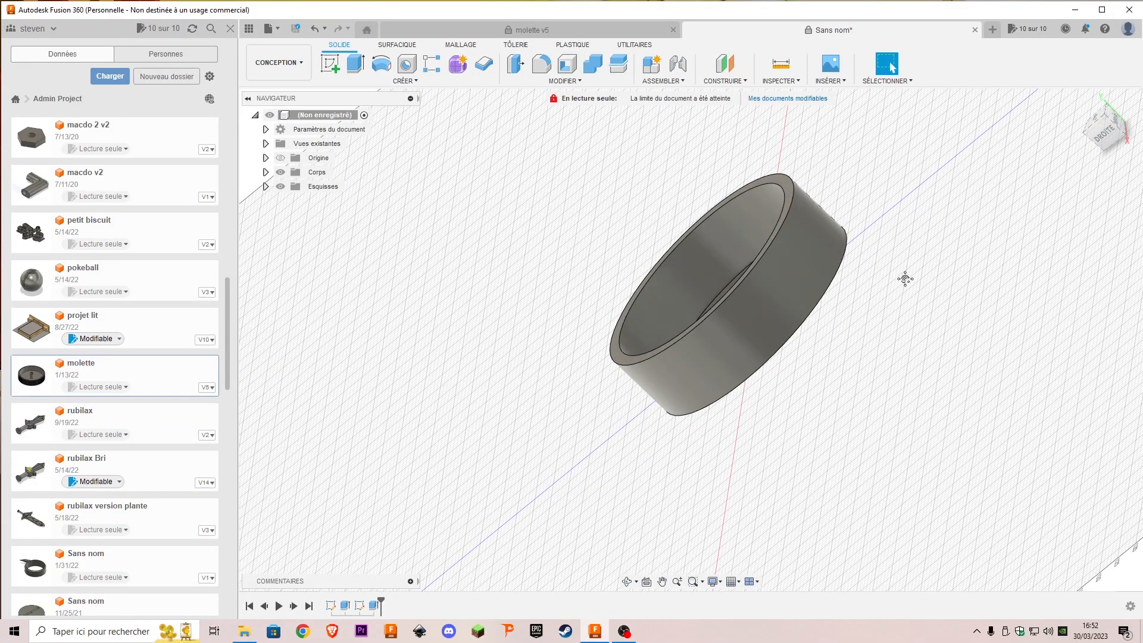
pyautogui.moveTo(908, 284); pyautogui.dragTo(783, 383, button='middle')
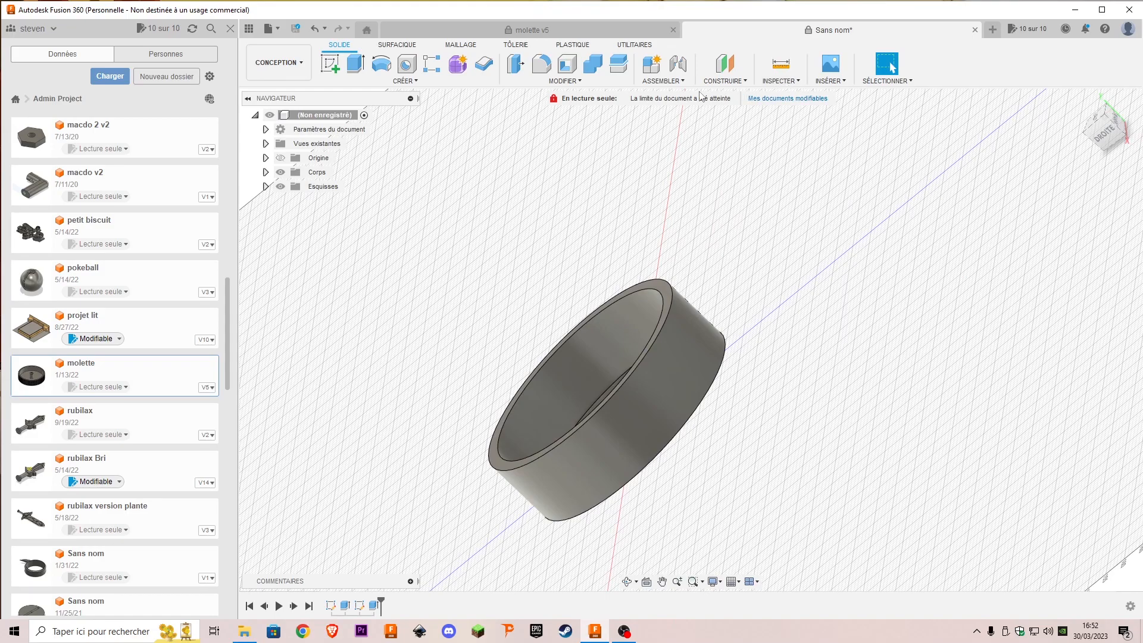
pyautogui.click(722, 82)
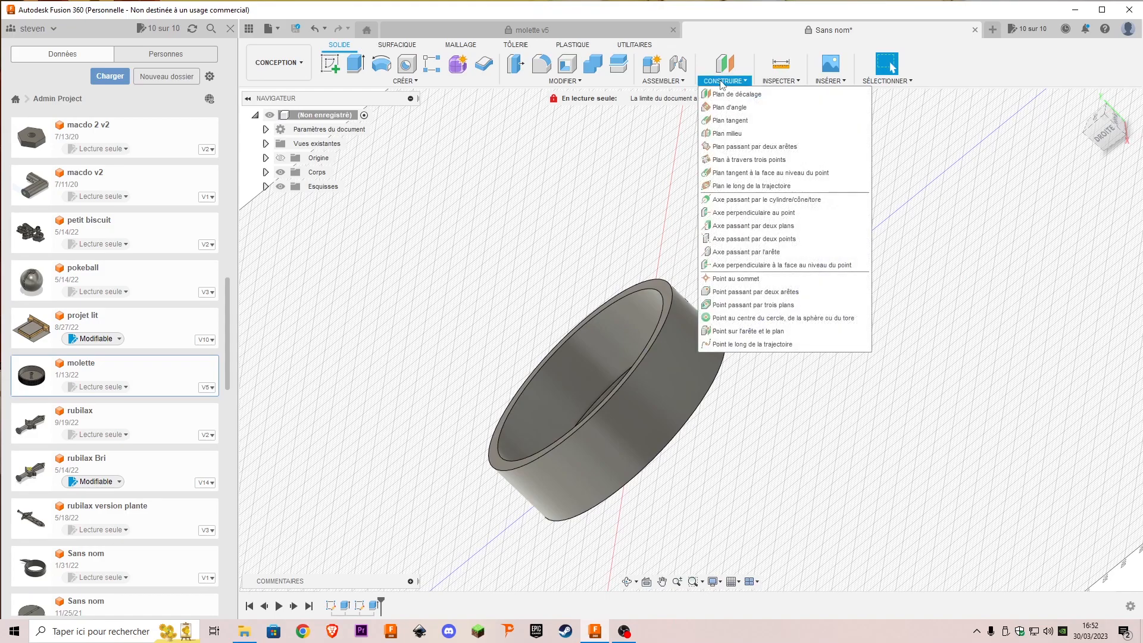
pyautogui.click(744, 121)
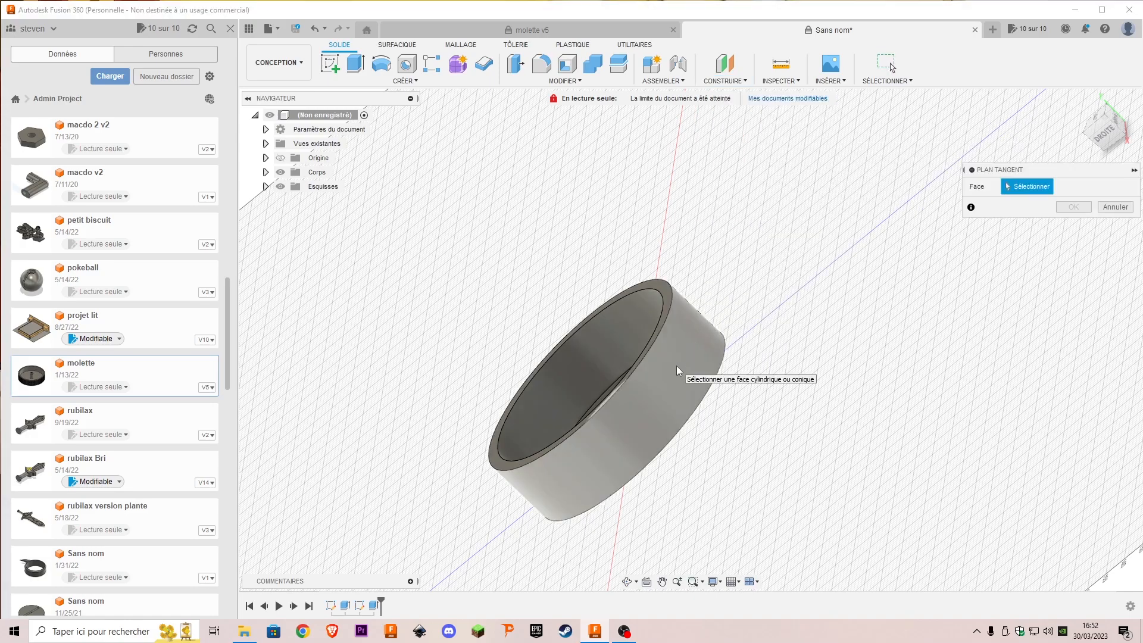
pyautogui.click(648, 380)
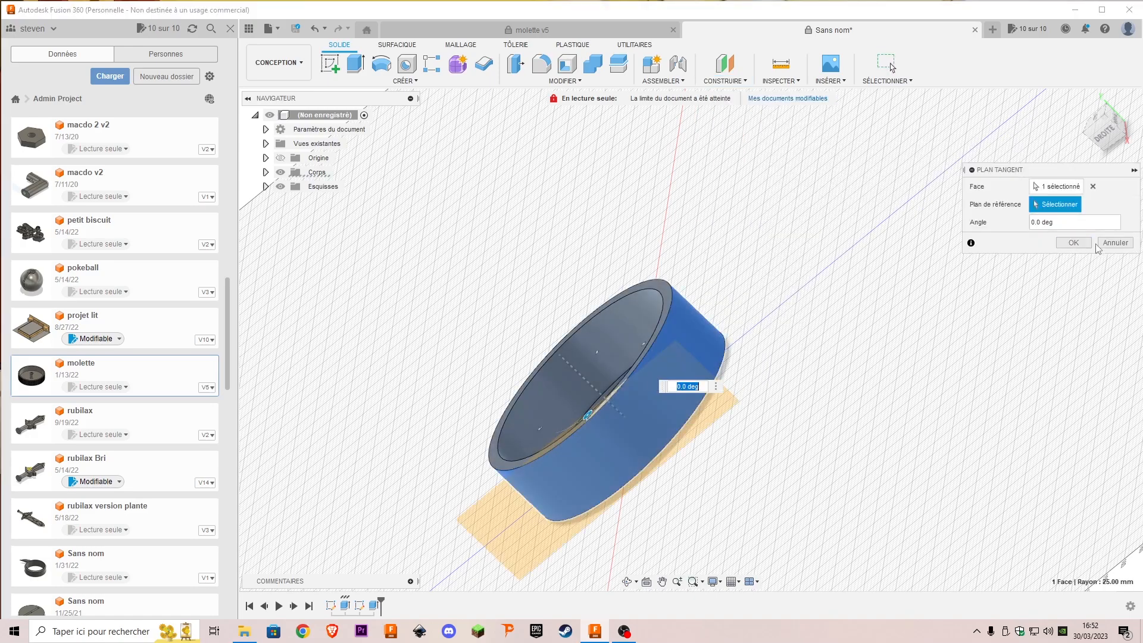
pyautogui.click(1106, 131)
pyautogui.scroll(3, 430, 381)
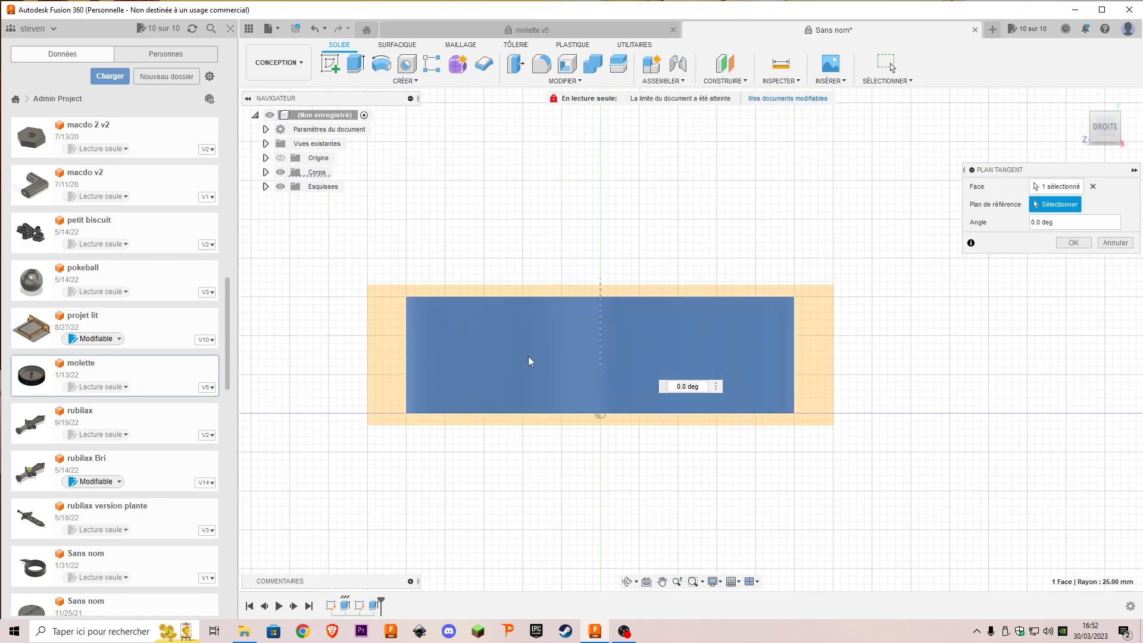
pyautogui.click(1074, 243)
# On the tangent plane, sketch a rectangle about 2 mm wide and 1.5 mm high just below the wall's upper edge, near the vertical axis
pyautogui.scroll(-3, 938, 288)
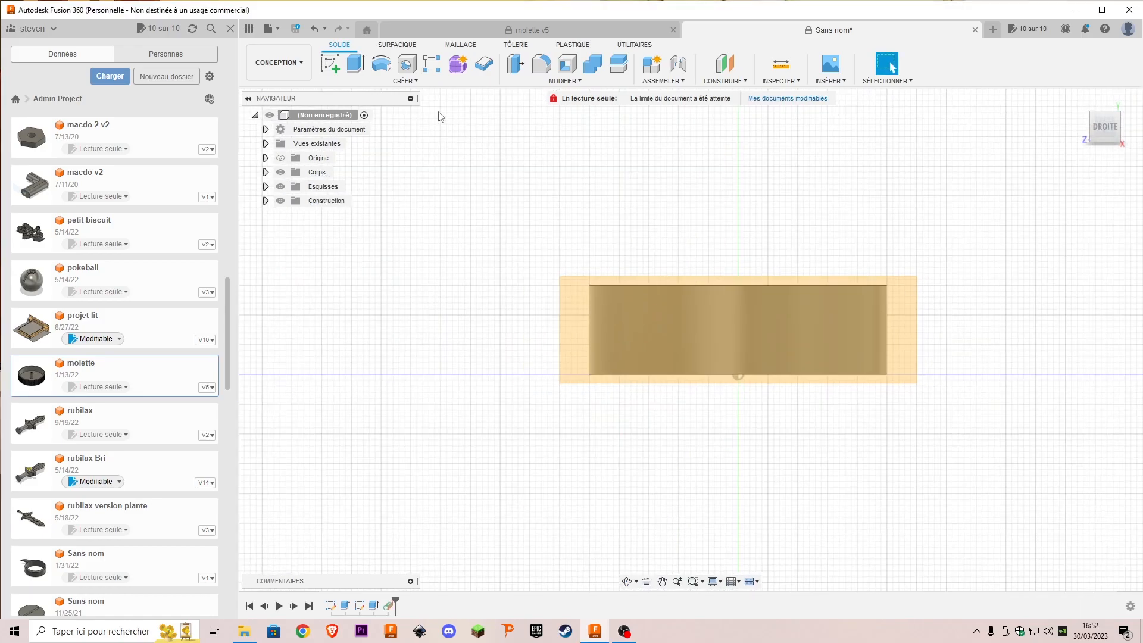
pyautogui.click(339, 71)
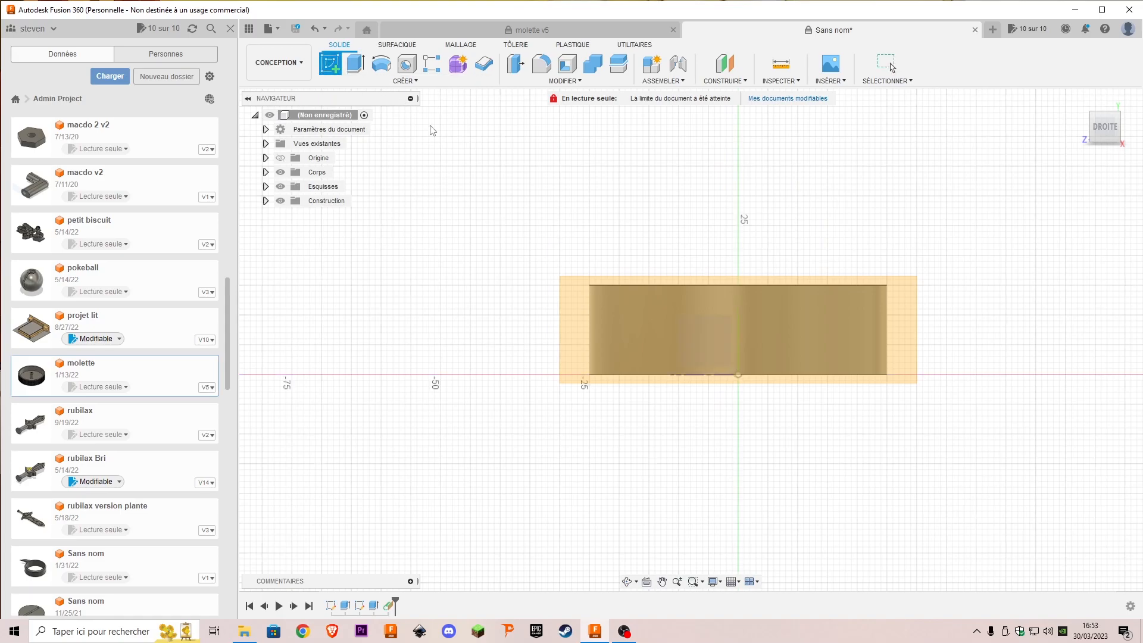
pyautogui.click(565, 326)
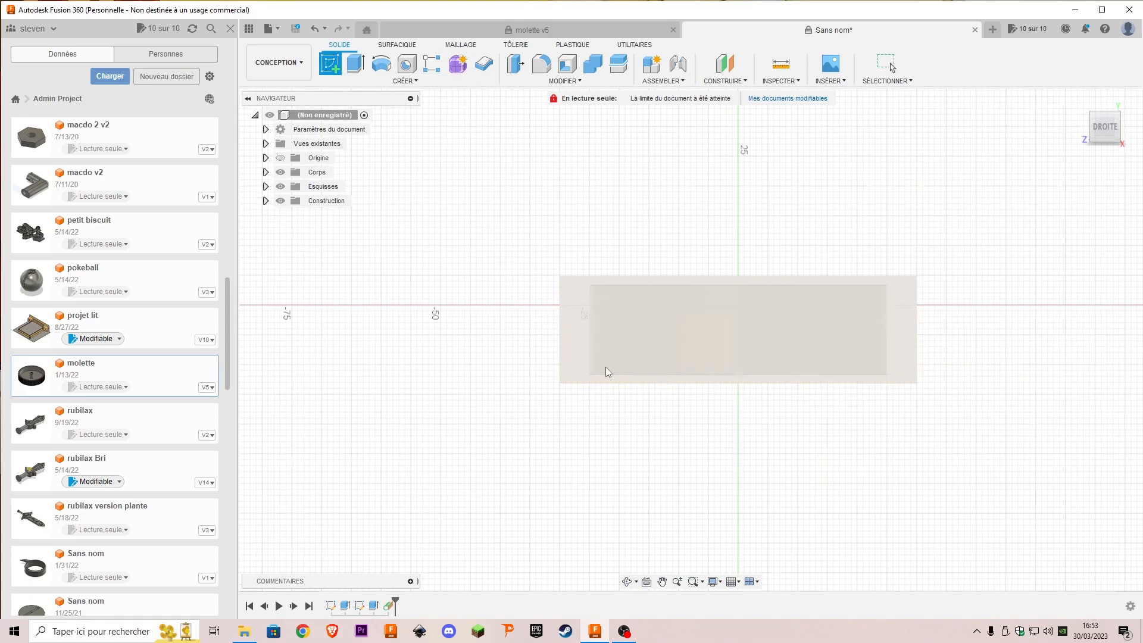
pyautogui.click(654, 370)
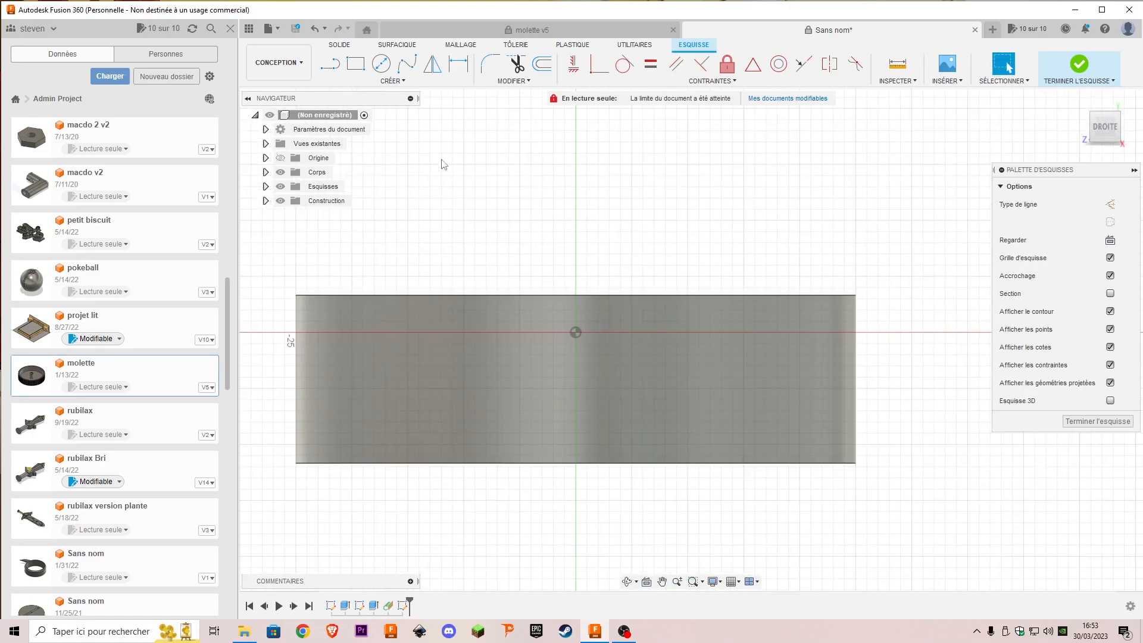
pyautogui.click(359, 76)
pyautogui.scroll(2, 488, 302)
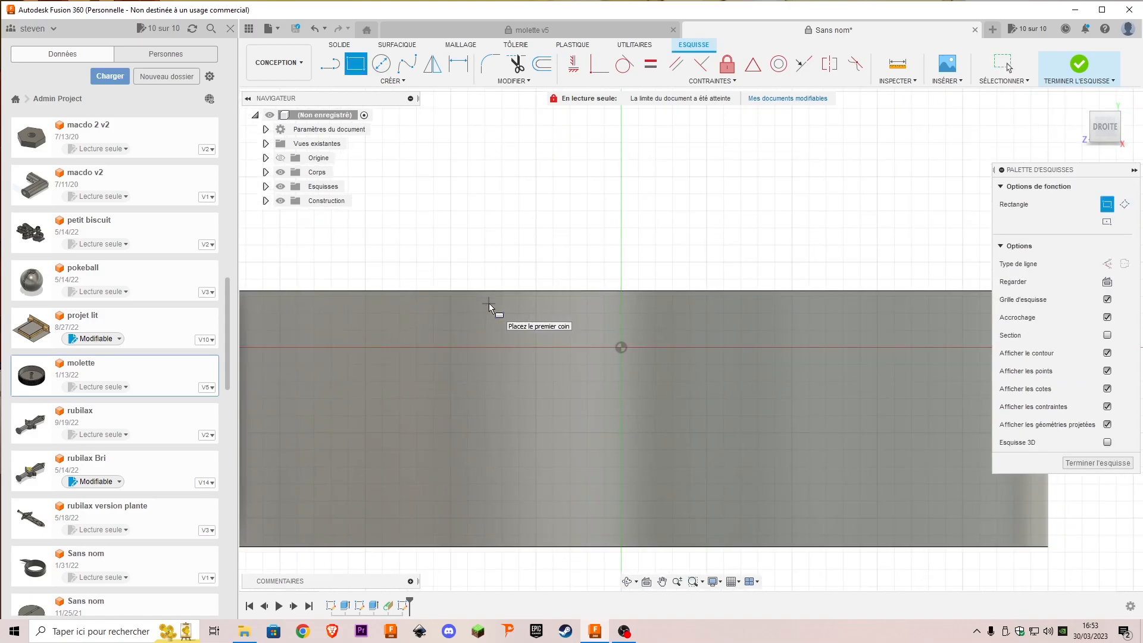
pyautogui.scroll(-3, 598, 329)
pyautogui.scroll(3, 600, 330)
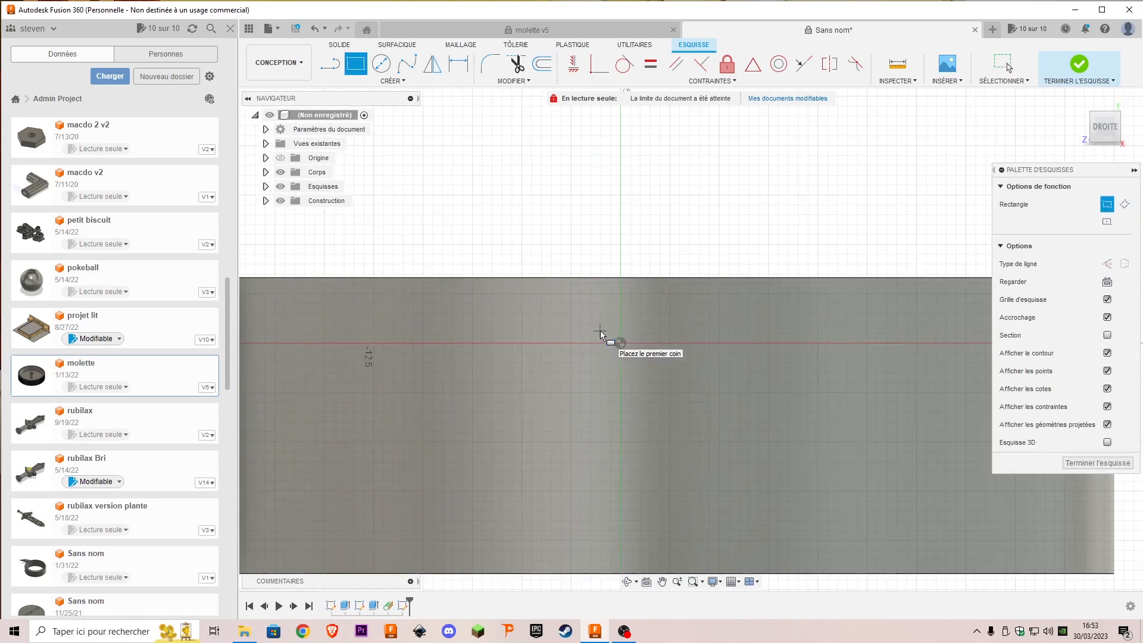
pyautogui.click(601, 293)
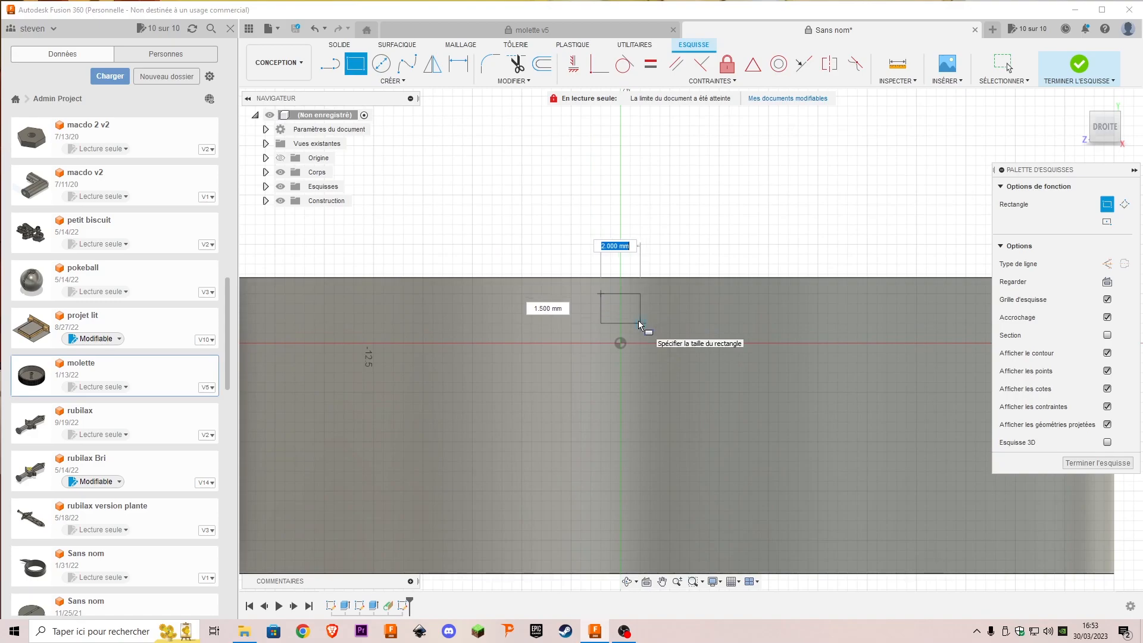
pyautogui.click(641, 324)
pyautogui.scroll(-2, 640, 325)
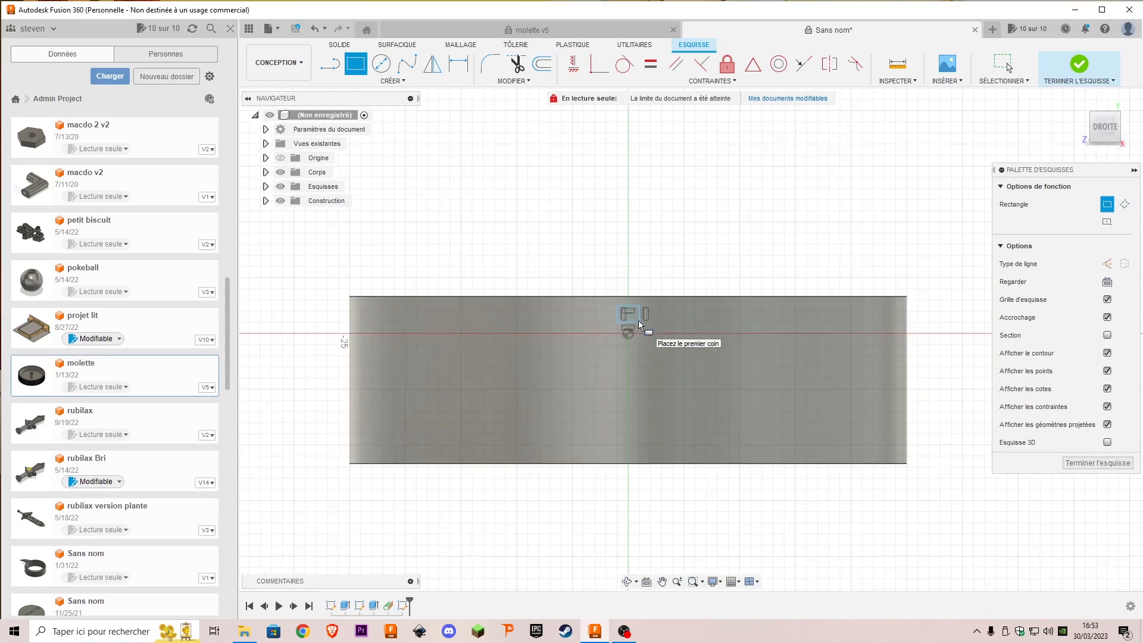
pyautogui.rightClick(661, 266)
pyautogui.click(689, 275)
# Start a rectangular sketch pattern using the four sides of the small rectangle as its objects
pyautogui.scroll(2, 467, 230)
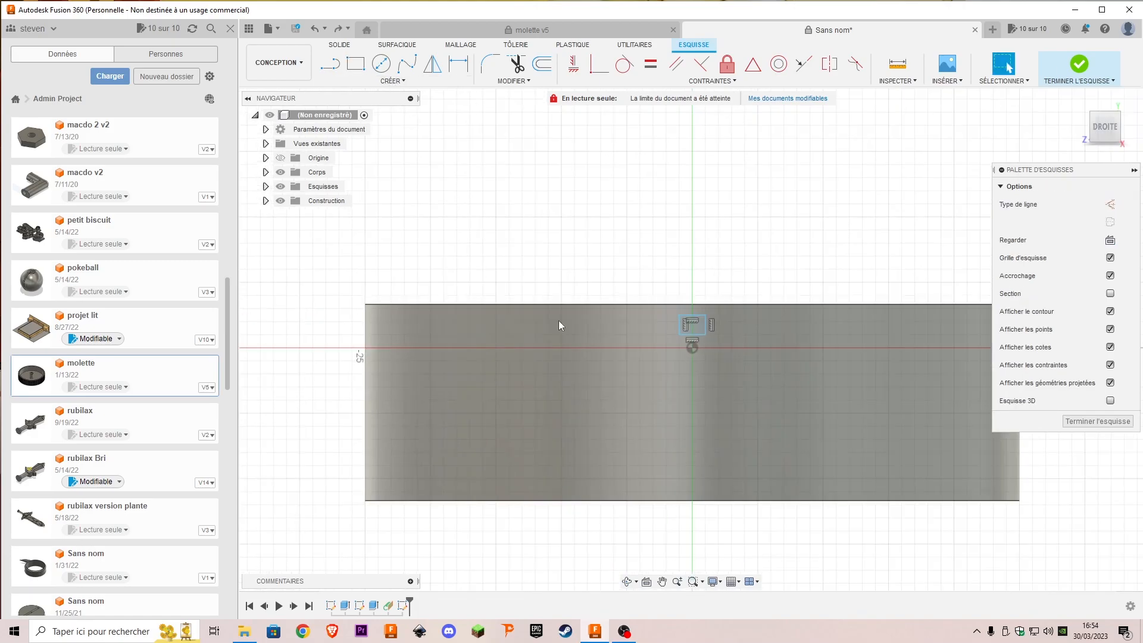
pyautogui.click(403, 81)
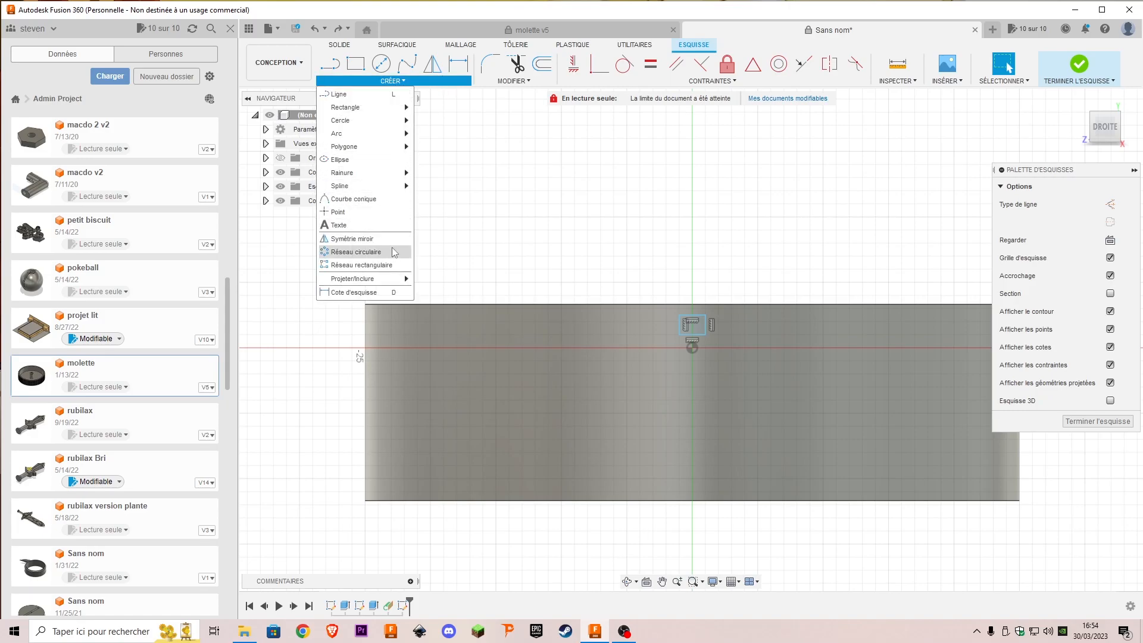
pyautogui.click(390, 270)
pyautogui.scroll(3, 524, 301)
pyautogui.moveTo(540, 303)
pyautogui.mouseDown(button='middle')
pyautogui.moveTo(310, 218)
pyautogui.moveTo(342, 220)
pyautogui.mouseUp(button='middle')
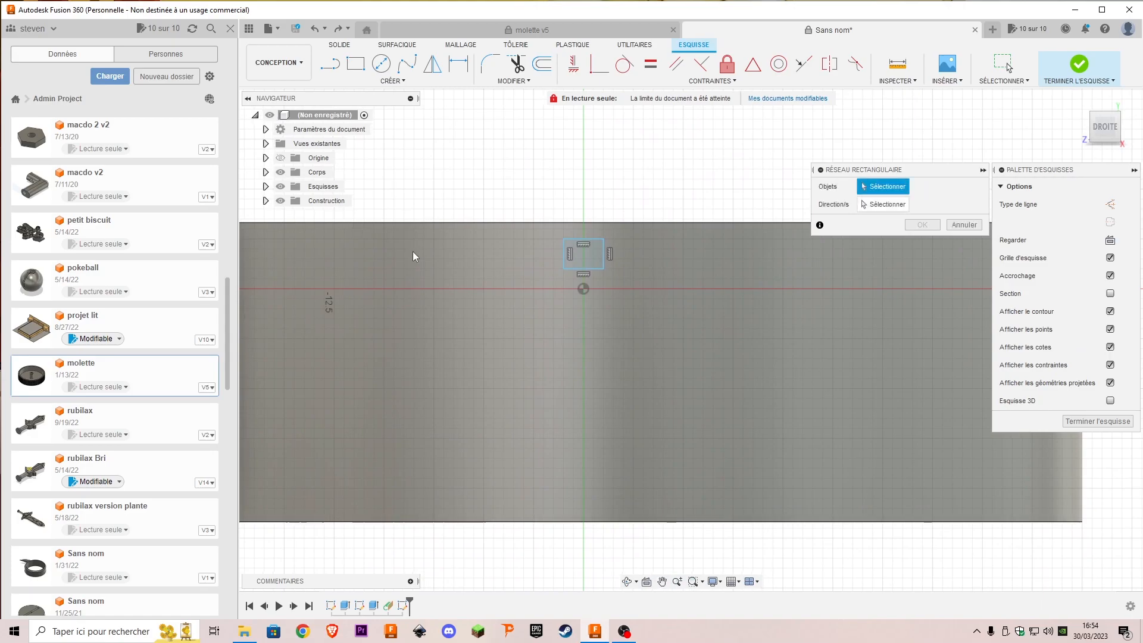
pyautogui.click(563, 256)
pyautogui.click(575, 240)
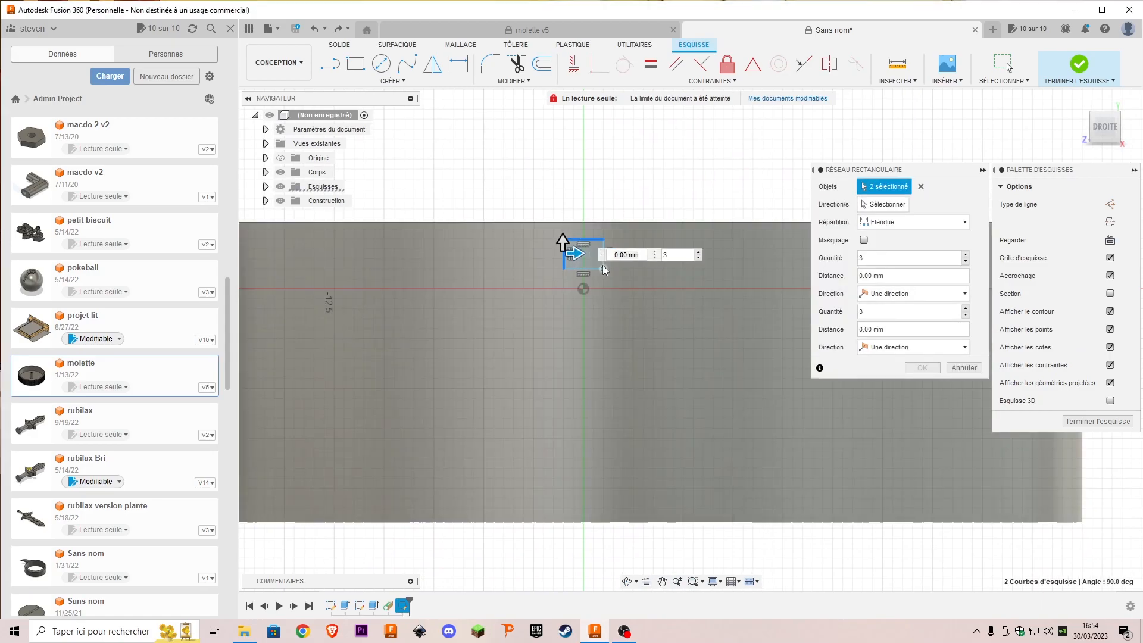
pyautogui.click(603, 268)
pyautogui.click(604, 257)
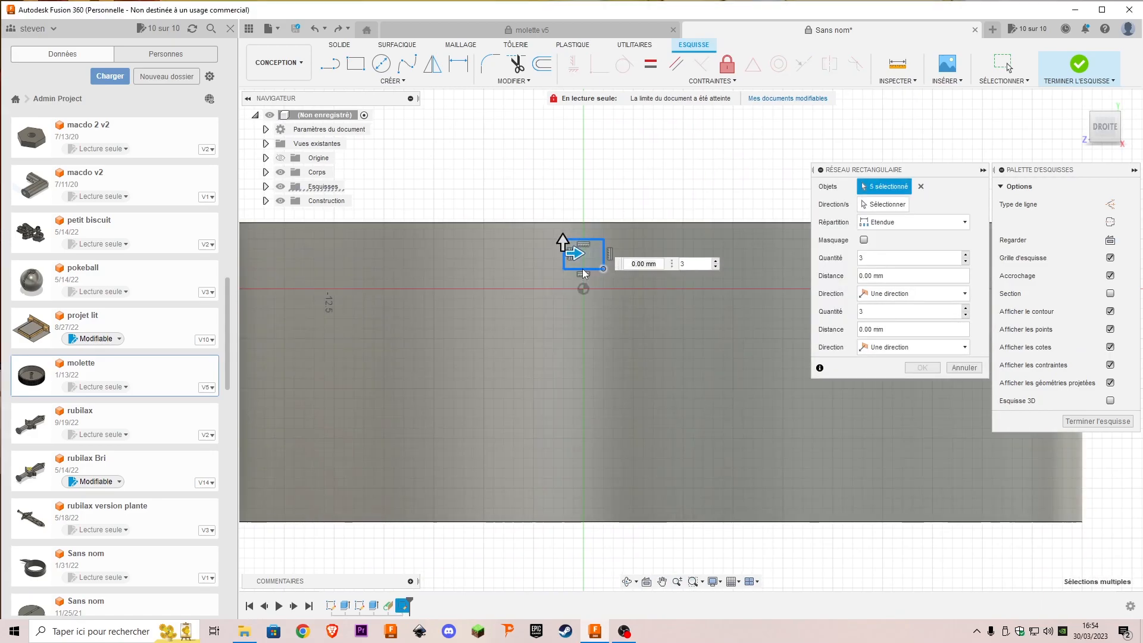
pyautogui.click(583, 269)
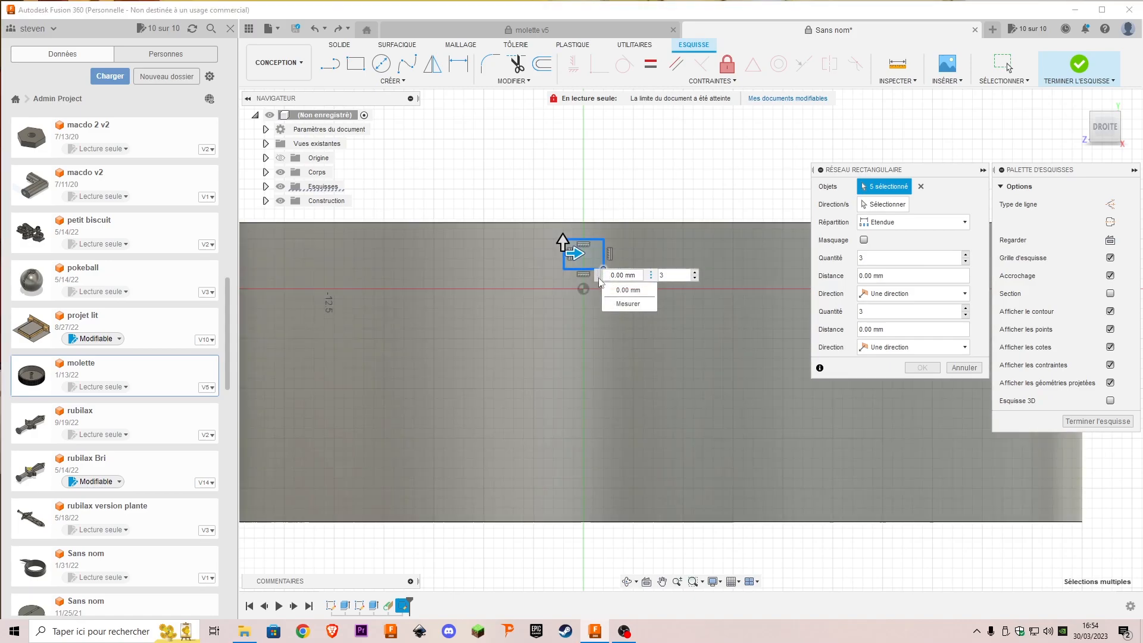
# Pattern the rectangle down the wall's height with 7 instances over an extent of -12 mm
pyautogui.moveTo(563, 244); pyautogui.dragTo(574, 323)
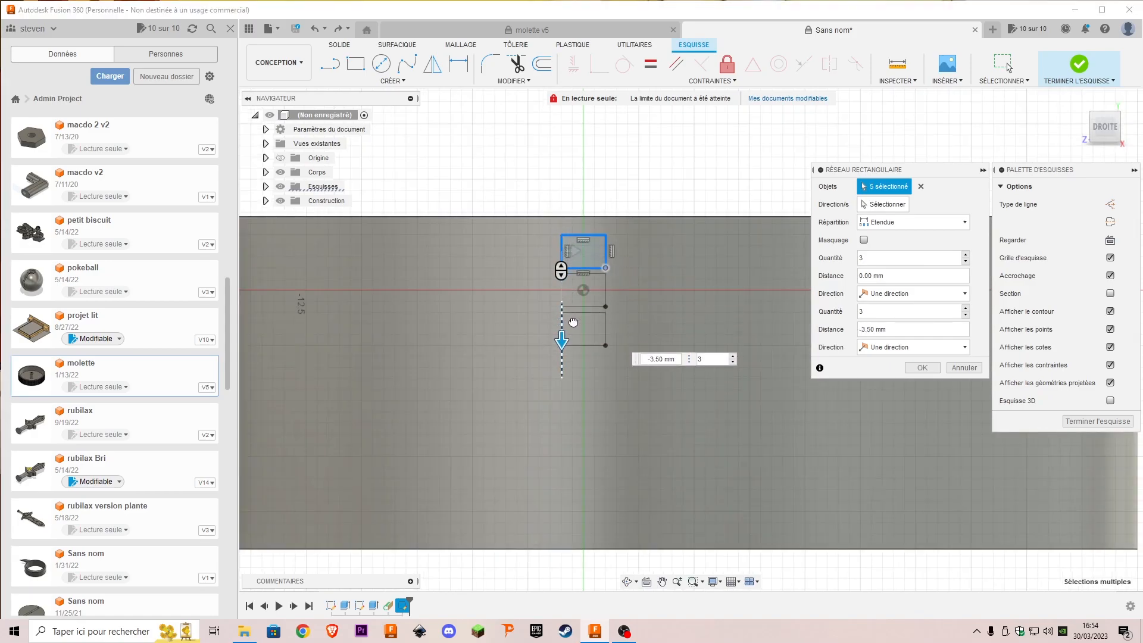
pyautogui.click(603, 284)
pyautogui.moveTo(566, 339); pyautogui.dragTo(575, 524)
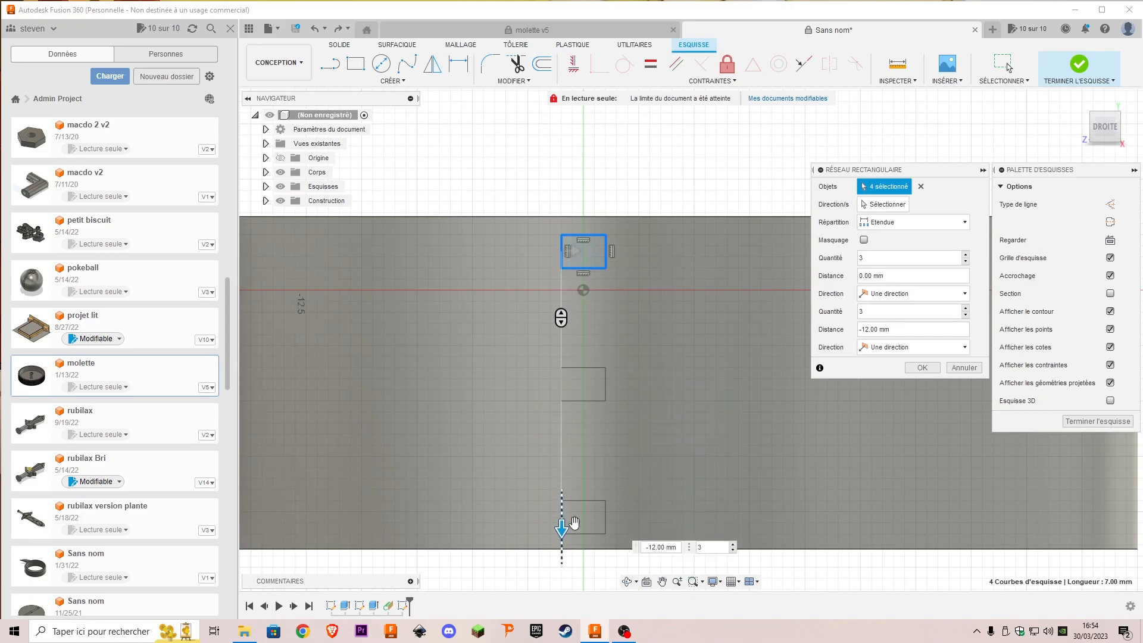
pyautogui.moveTo(561, 320); pyautogui.dragTo(566, 200)
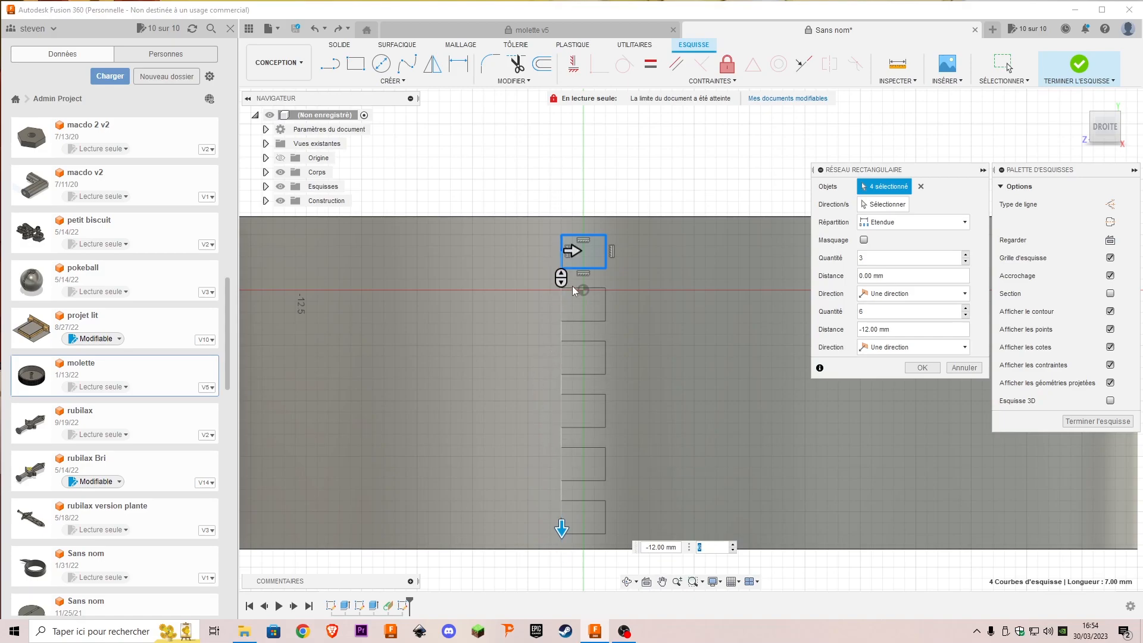
pyautogui.moveTo(562, 283); pyautogui.dragTo(558, 255)
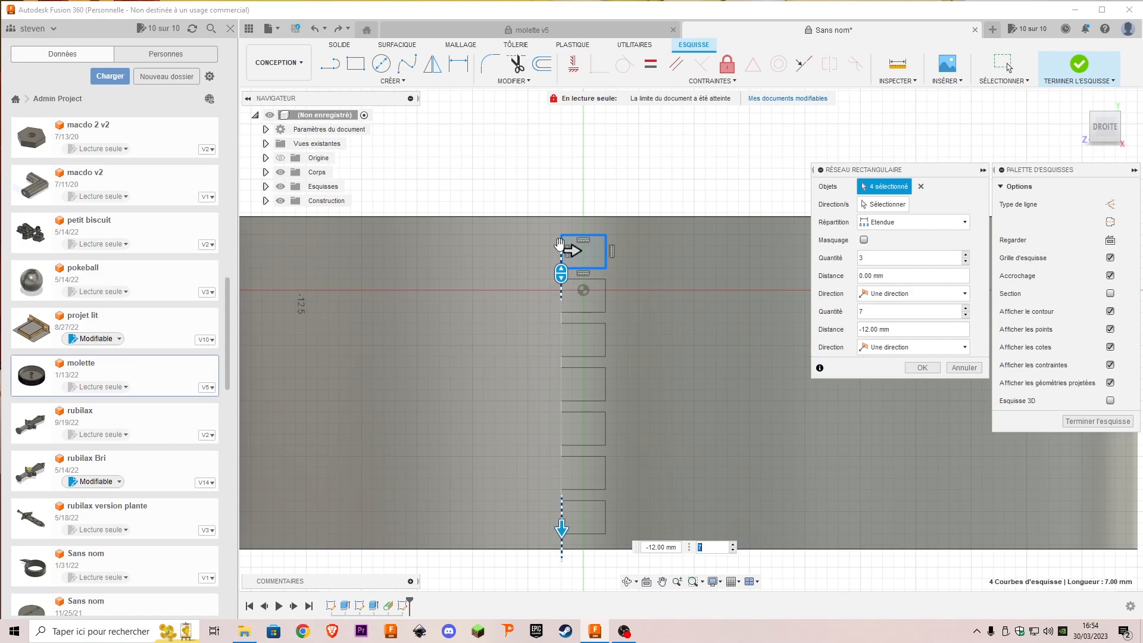
pyautogui.scroll(1, 689, 454)
pyautogui.scroll(-2, 689, 454)
pyautogui.scroll(-3, 689, 455)
pyautogui.scroll(4, 655, 411)
pyautogui.scroll(-4, 655, 414)
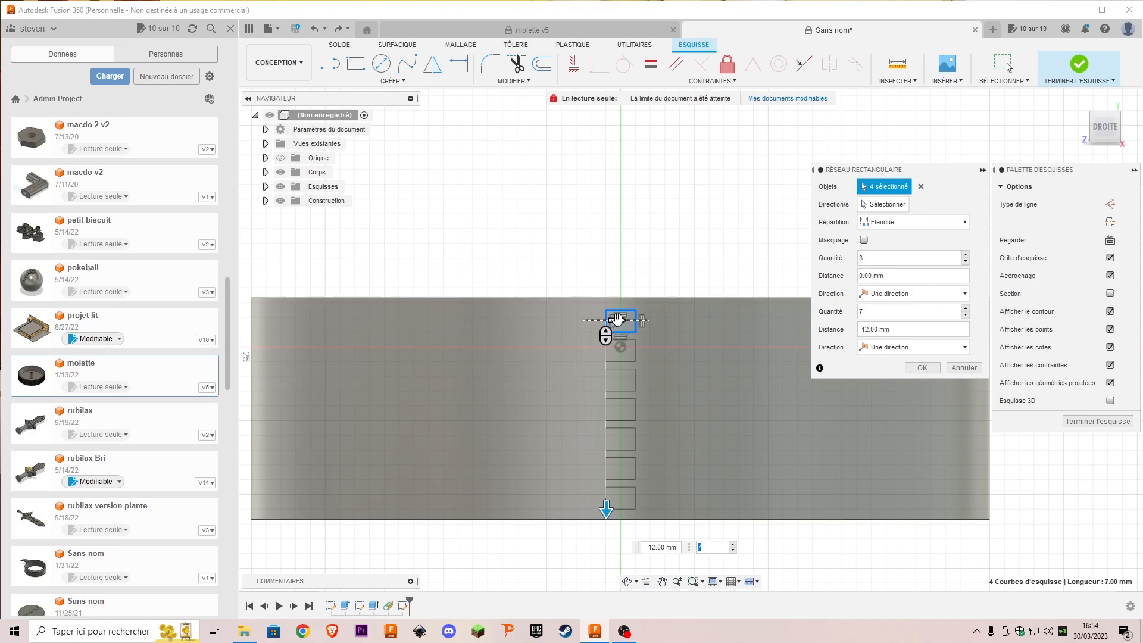
pyautogui.click(930, 369)
# Select all seven small rectangles in the column as profiles for an Extrude
pyautogui.moveTo(1106, 132); pyautogui.dragTo(1094, 171)
pyautogui.moveTo(1098, 114); pyautogui.dragTo(1106, 179)
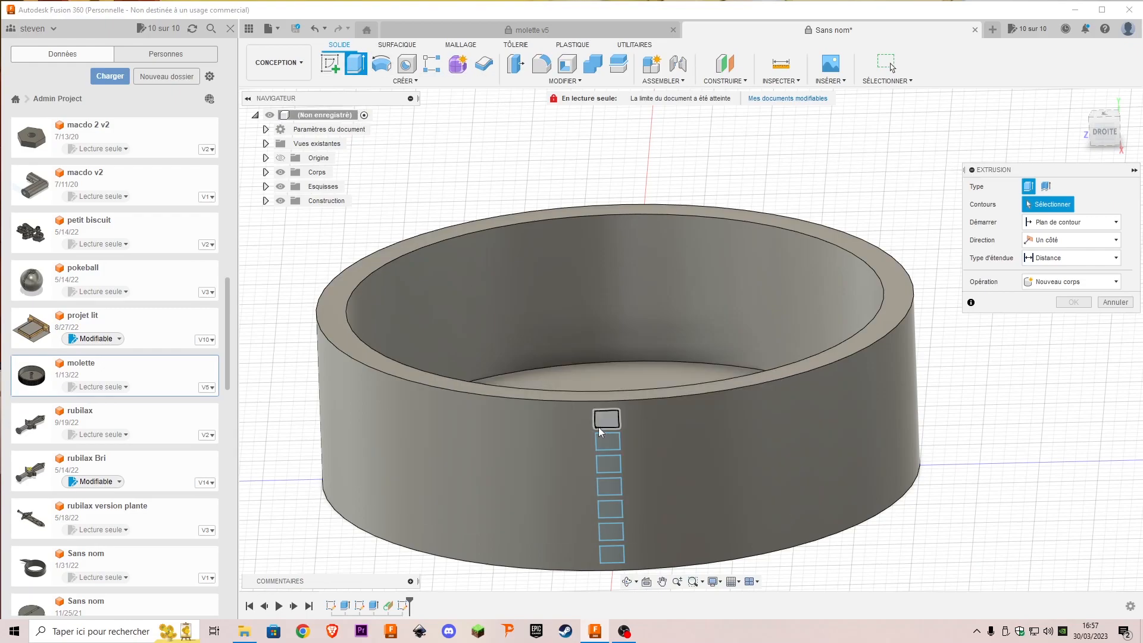
pyautogui.click(603, 420)
pyautogui.click(605, 446)
pyautogui.click(606, 466)
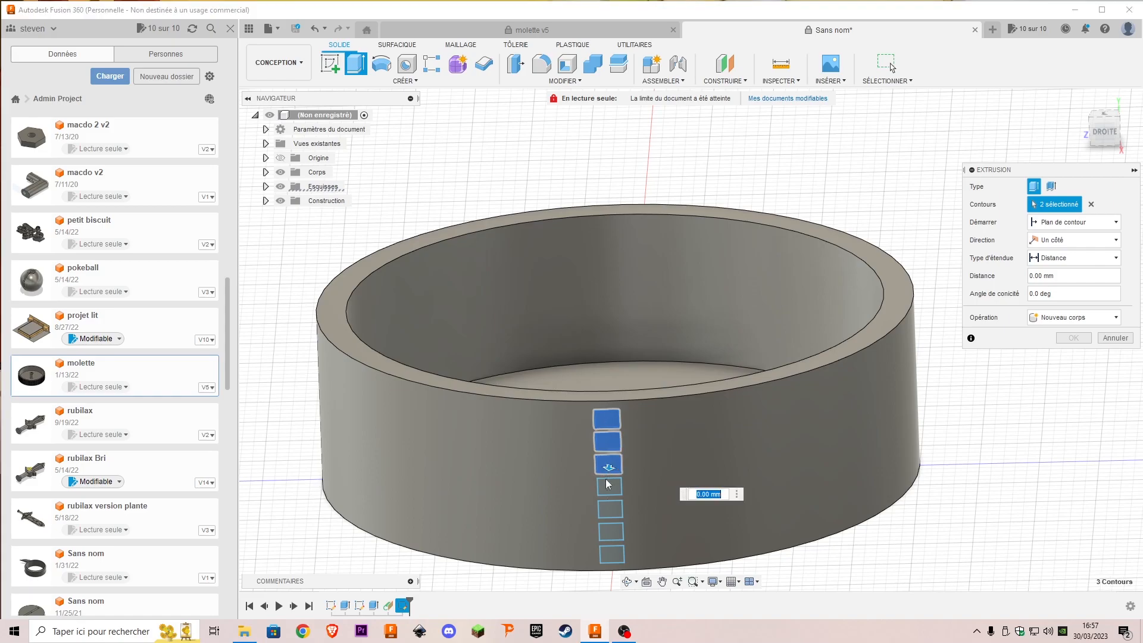
pyautogui.click(608, 487)
pyautogui.click(609, 511)
pyautogui.click(612, 532)
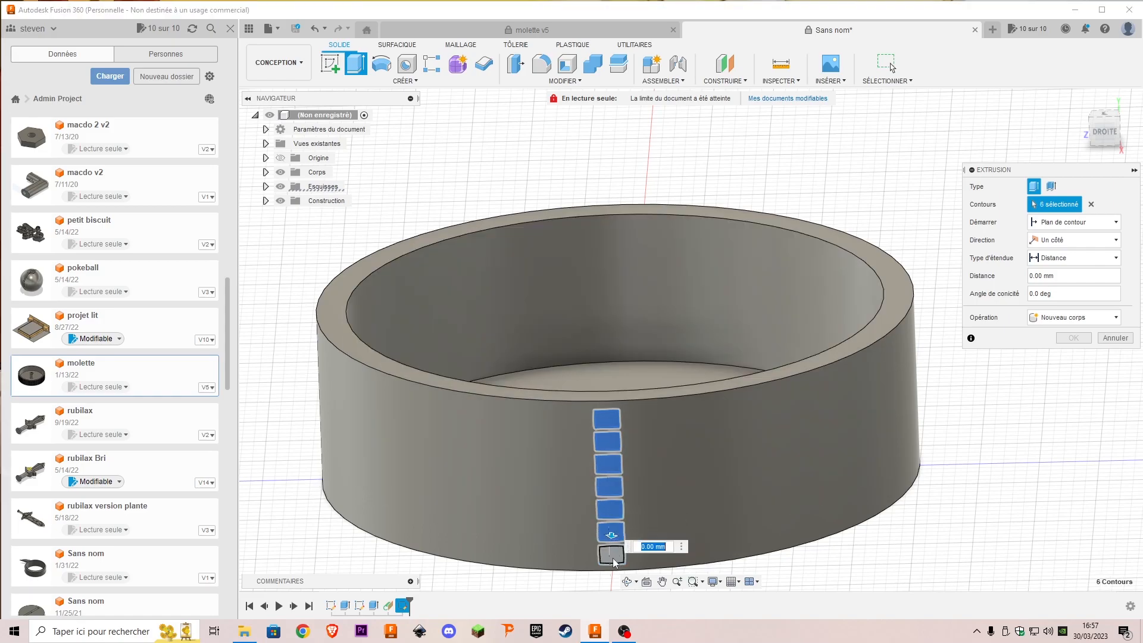
pyautogui.click(612, 555)
# Extrude the seven rectangles 1 mm outward from the wall as new bodies
pyautogui.moveTo(1095, 134); pyautogui.dragTo(1125, 140)
pyautogui.click(1117, 135)
pyautogui.moveTo(444, 484); pyautogui.dragTo(438, 485)
pyautogui.scroll(-3, 629, 419)
pyautogui.moveTo(1112, 135); pyautogui.dragTo(1109, 84)
pyautogui.keyDown('shift'); pyautogui.moveTo(458, 452); pyautogui.dragTo(511, 529, button='middle'); pyautogui.keyUp('shift')
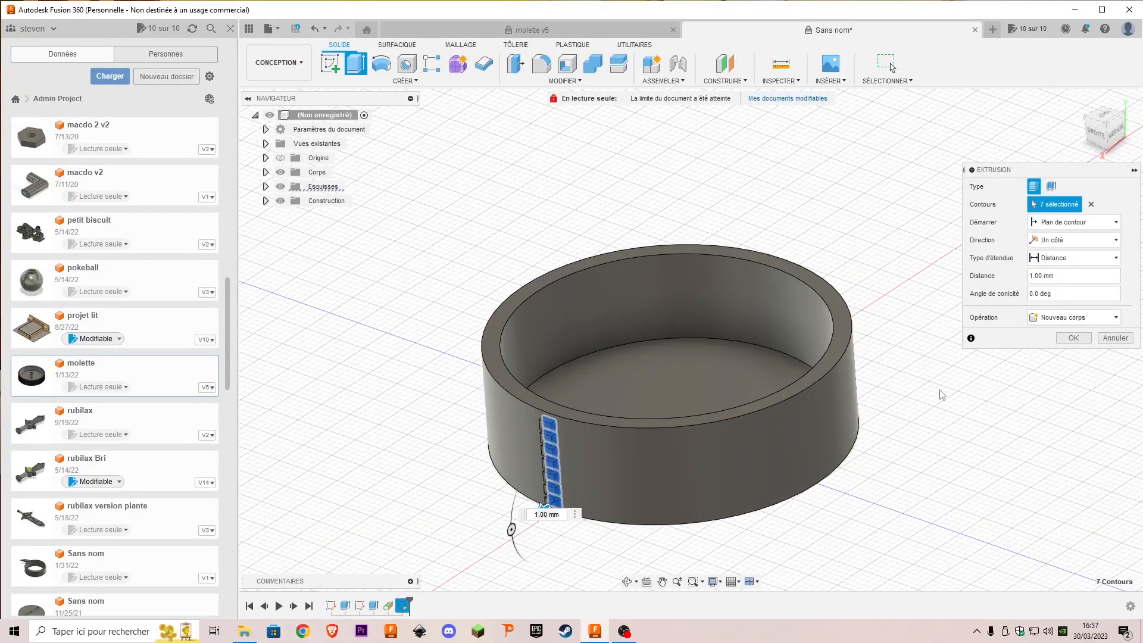
pyautogui.click(1067, 339)
# Start a circular pattern of features with the extruded column of blocks as the object
pyautogui.moveTo(1093, 140)
pyautogui.mouseDown()
pyautogui.moveTo(1109, 125)
pyautogui.moveTo(1118, 67)
pyautogui.moveTo(1116, 100)
pyautogui.mouseUp()
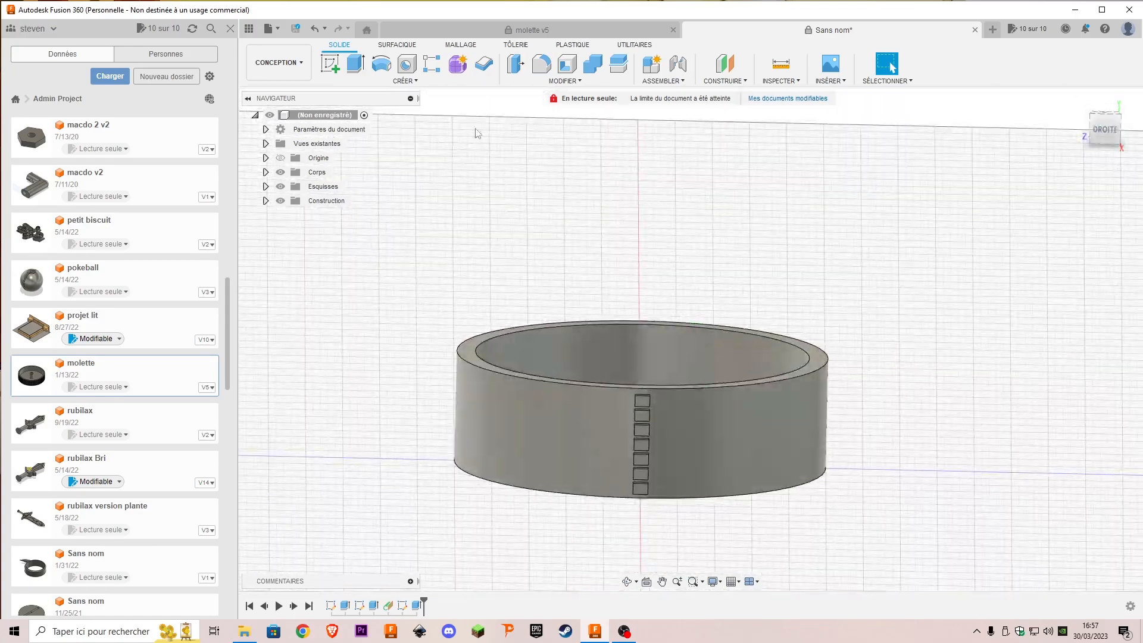
pyautogui.click(406, 81)
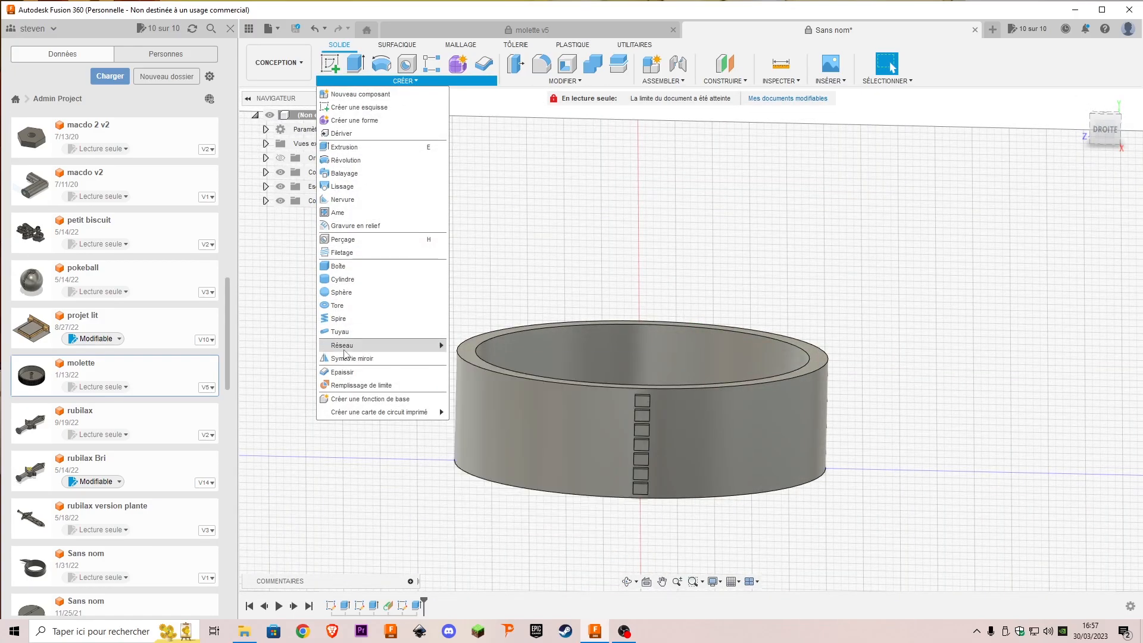
pyautogui.moveTo(347, 346)
pyautogui.click(477, 358)
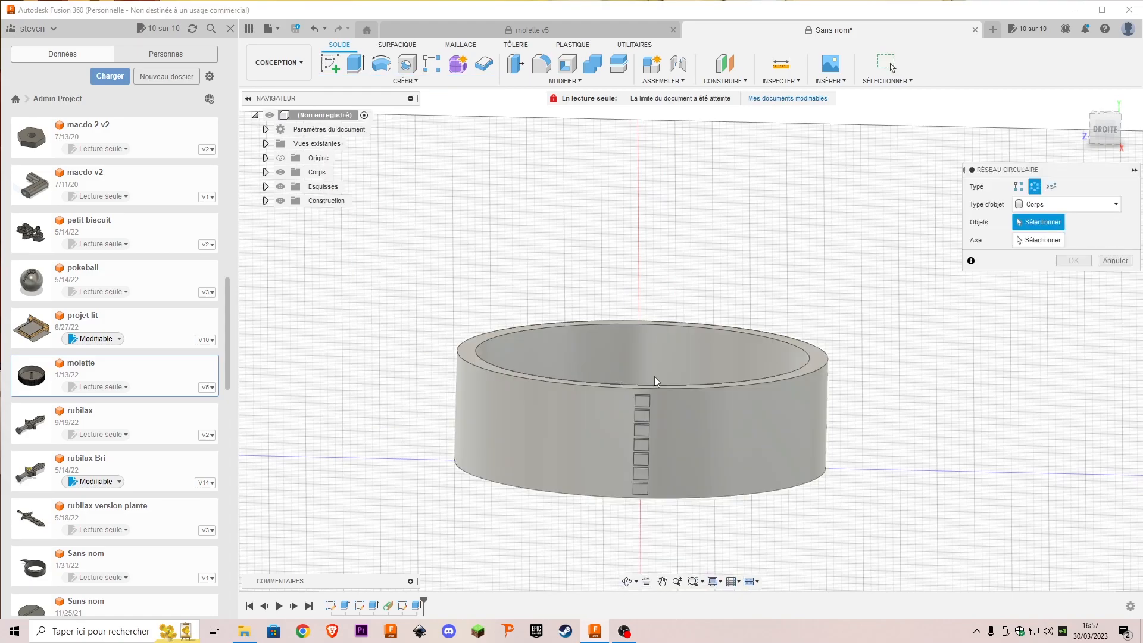
pyautogui.scroll(2, 655, 376)
pyautogui.click(1066, 205)
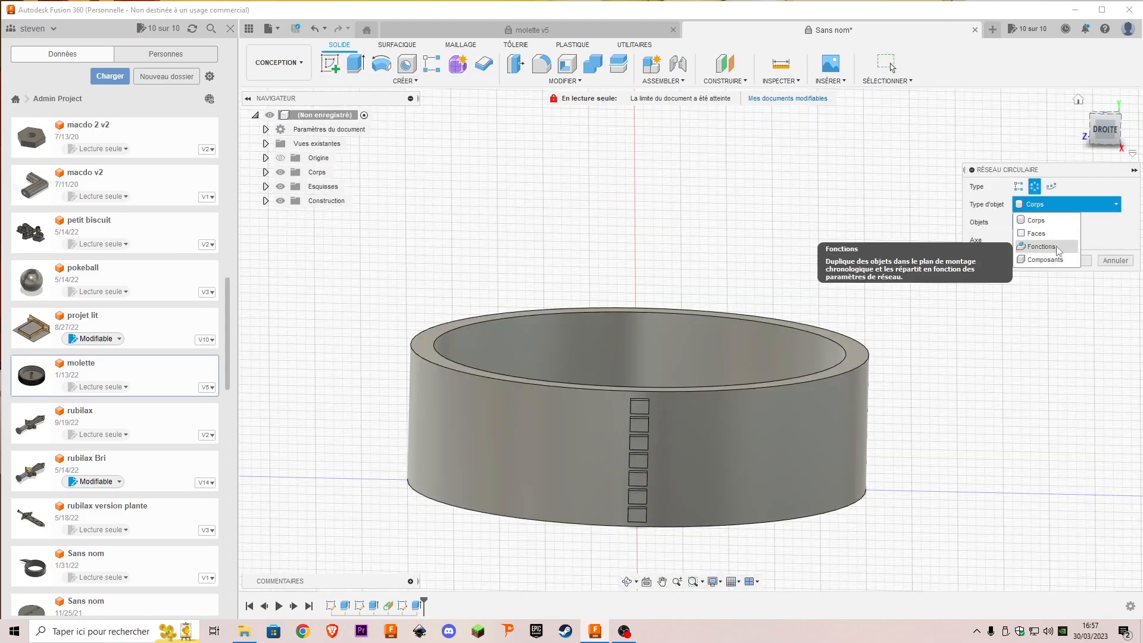
pyautogui.click(1046, 259)
pyautogui.scroll(3, 709, 363)
pyautogui.click(1066, 203)
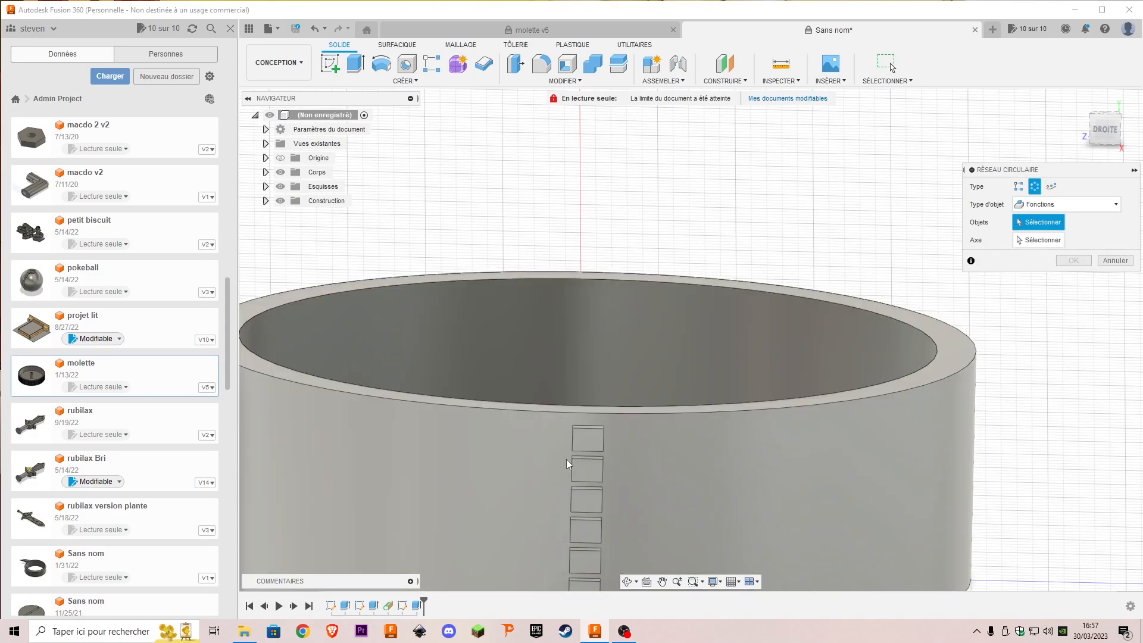
pyautogui.click(585, 455)
pyautogui.scroll(-3, 587, 456)
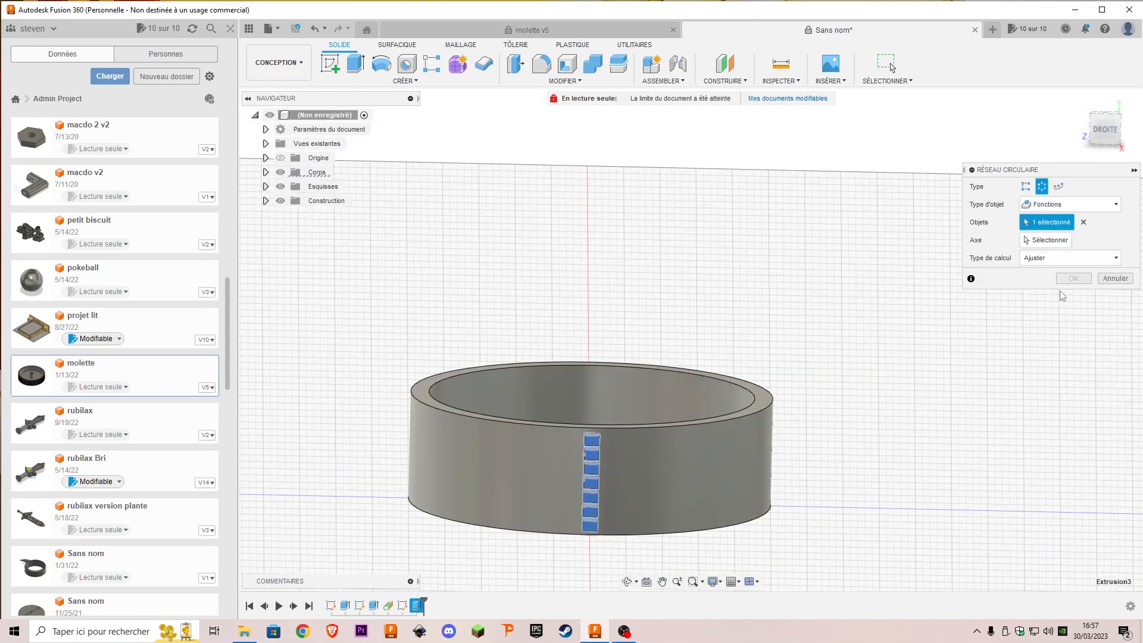
# Use the wheel's outer cylindrical face as the pattern axis and set the full circular pattern's quantity to 50
pyautogui.click(1047, 240)
pyautogui.click(685, 490)
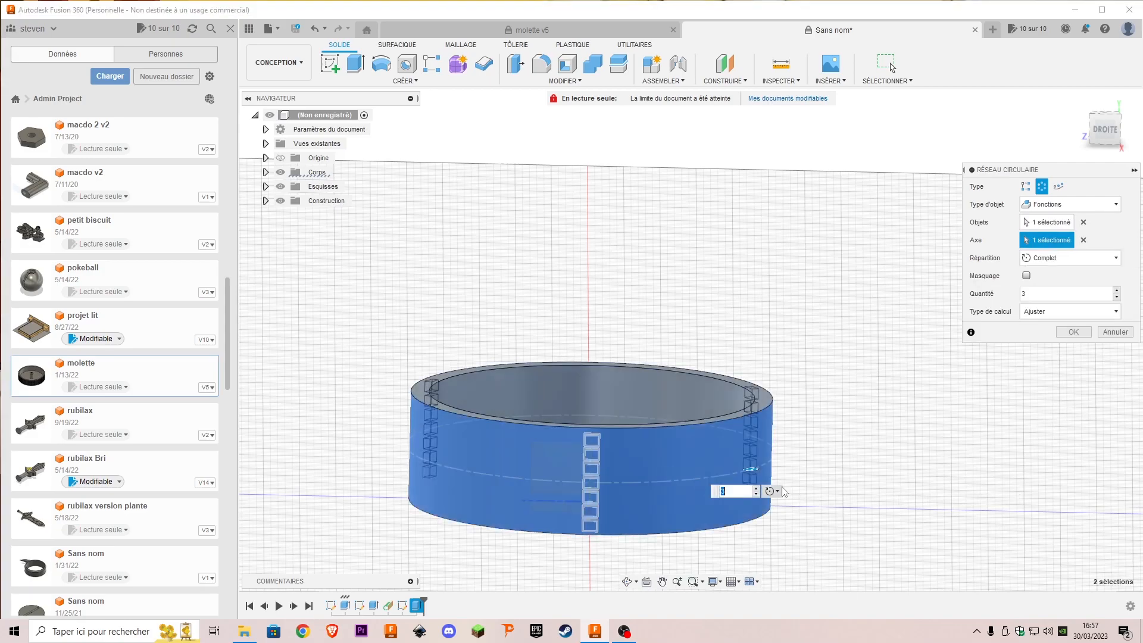
pyautogui.keyDown('shift'); pyautogui.moveTo(690, 340); pyautogui.dragTo(694, 190, button='middle'); pyautogui.keyUp('shift')
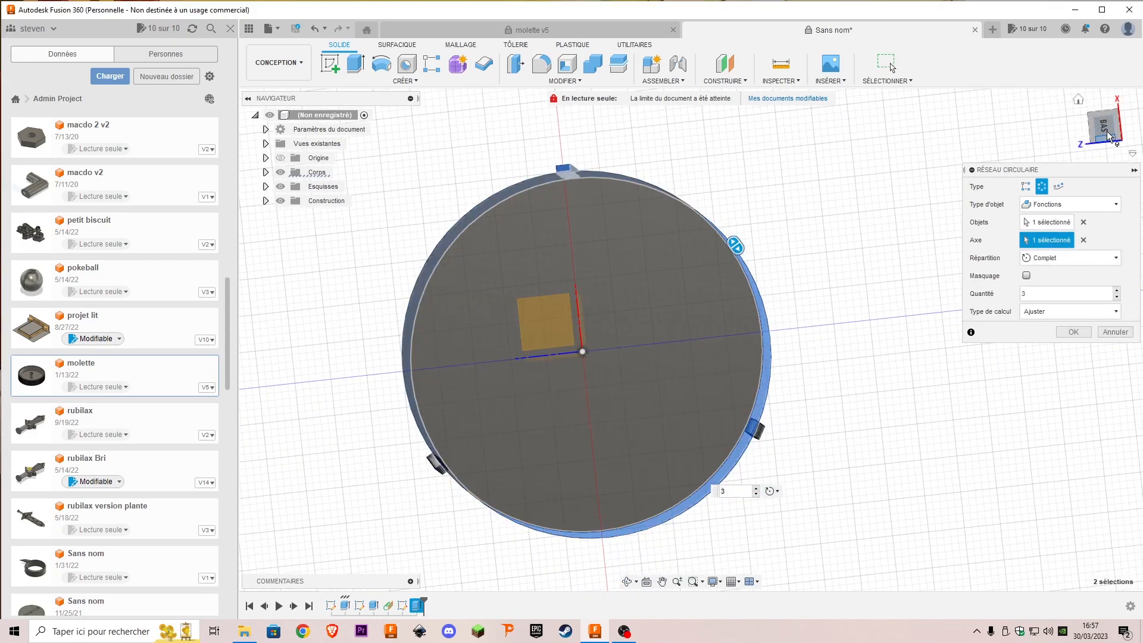
pyautogui.click(1106, 129)
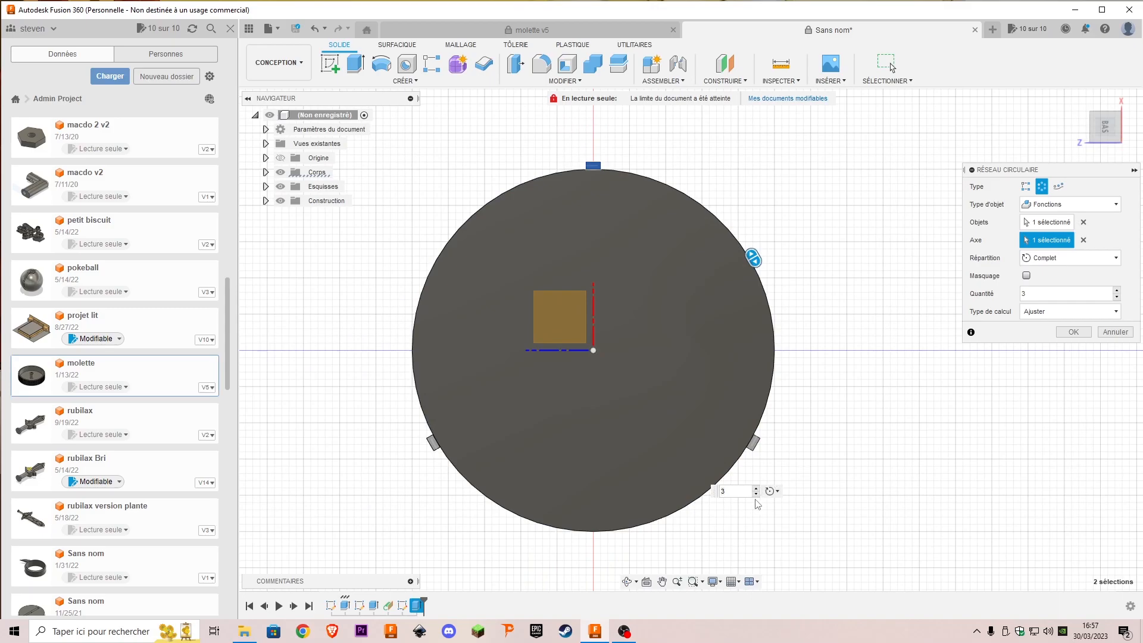
pyautogui.moveTo(755, 257); pyautogui.dragTo(772, 303)
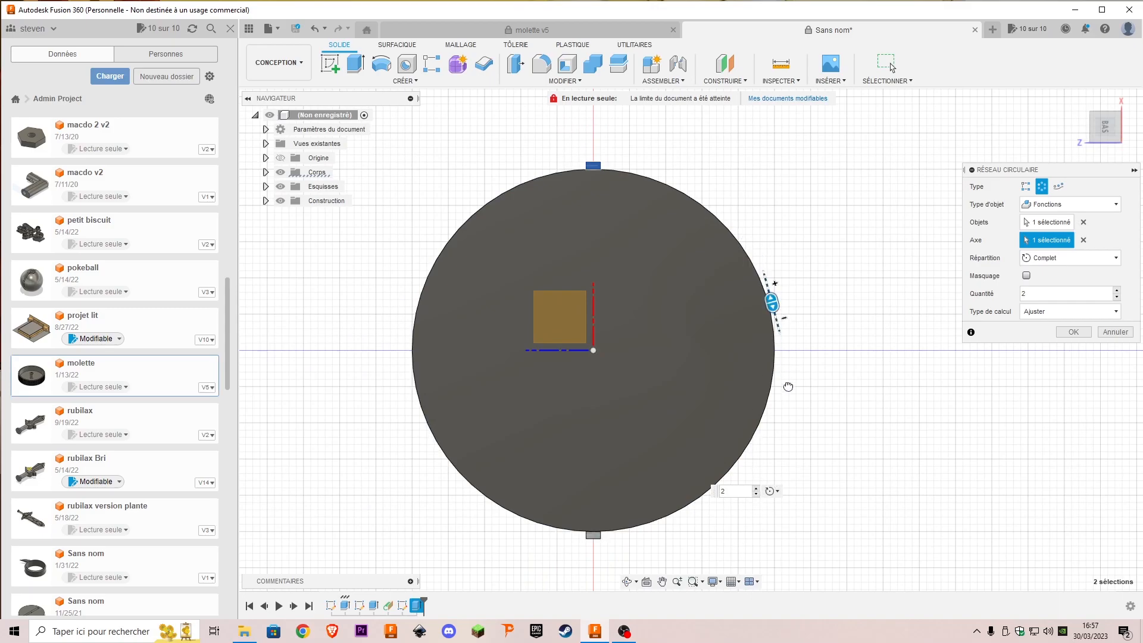
pyautogui.moveTo(783, 353); pyautogui.dragTo(495, 290)
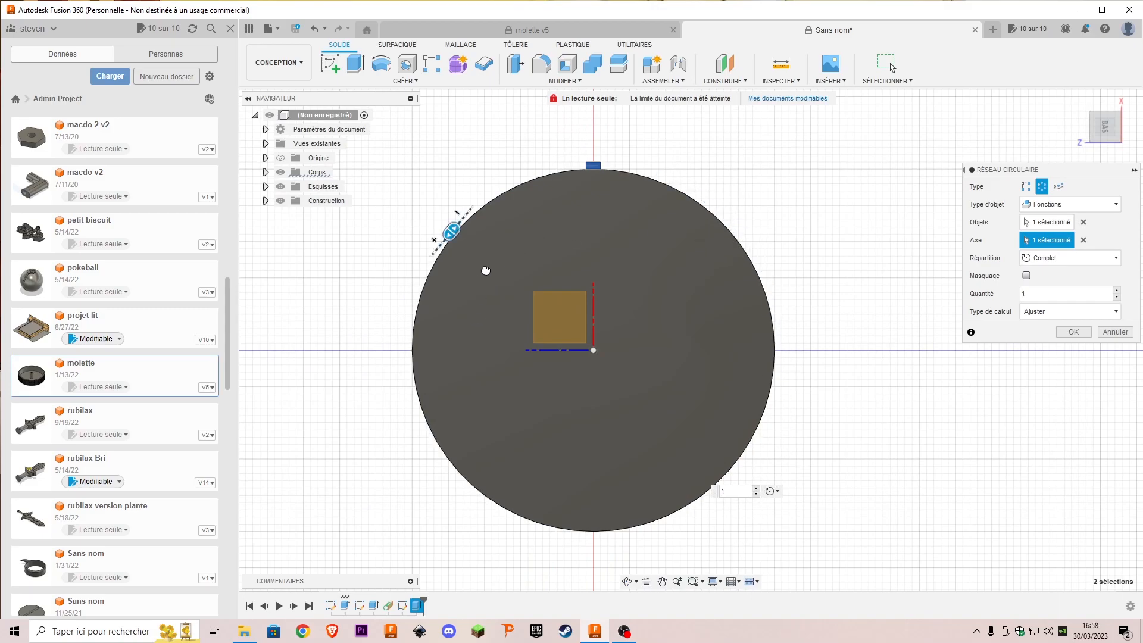
pyautogui.moveTo(579, 229); pyautogui.dragTo(591, 165)
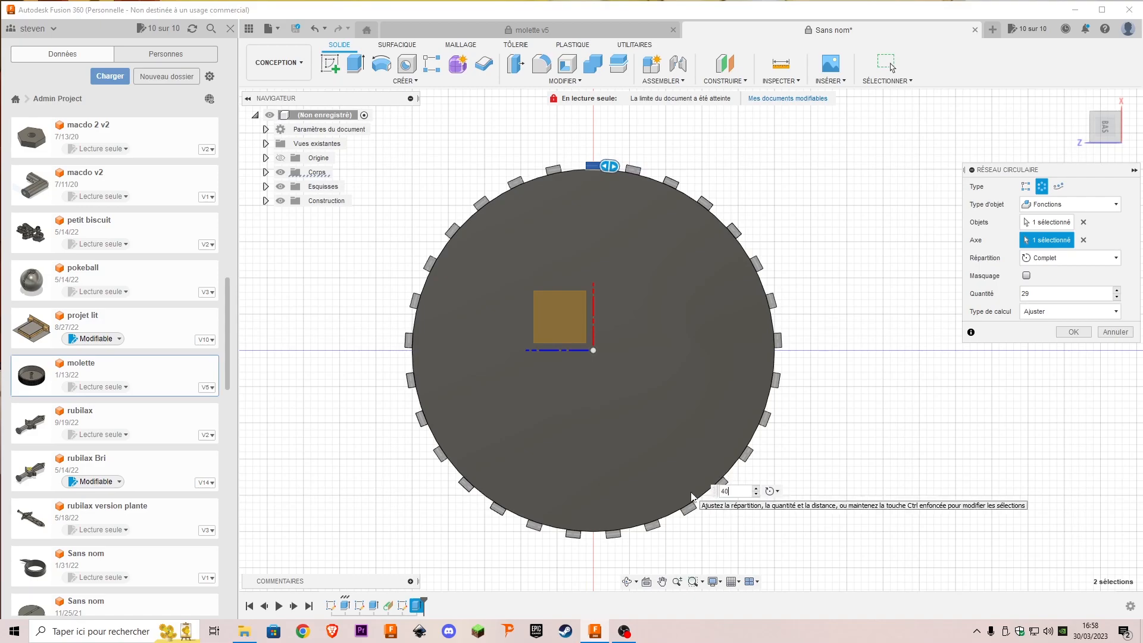
pyautogui.press('BackSpace')
pyautogui.press('BackSpace')
pyautogui.write('50')
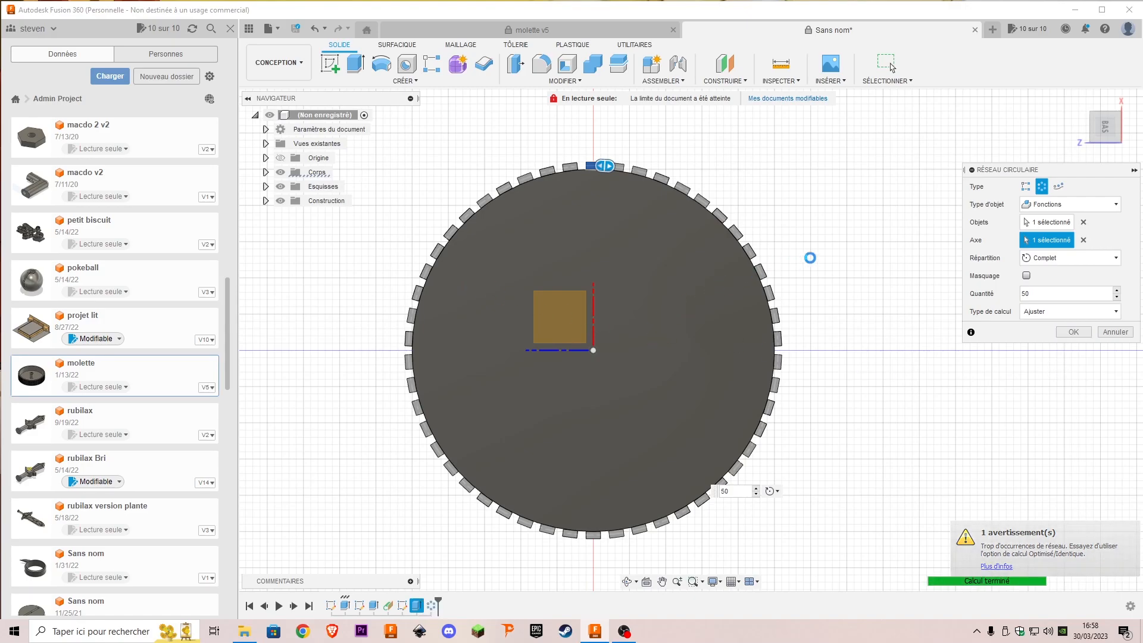
# Inspect the patterned wheel and the list of bodies it consists of
pyautogui.moveTo(1106, 124)
pyautogui.mouseDown()
pyautogui.moveTo(1042, 197)
pyautogui.moveTo(1051, 161)
pyautogui.moveTo(1036, 122)
pyautogui.moveTo(1066, 30)
pyautogui.moveTo(1077, 81)
pyautogui.moveTo(1102, 117)
pyautogui.mouseUp()
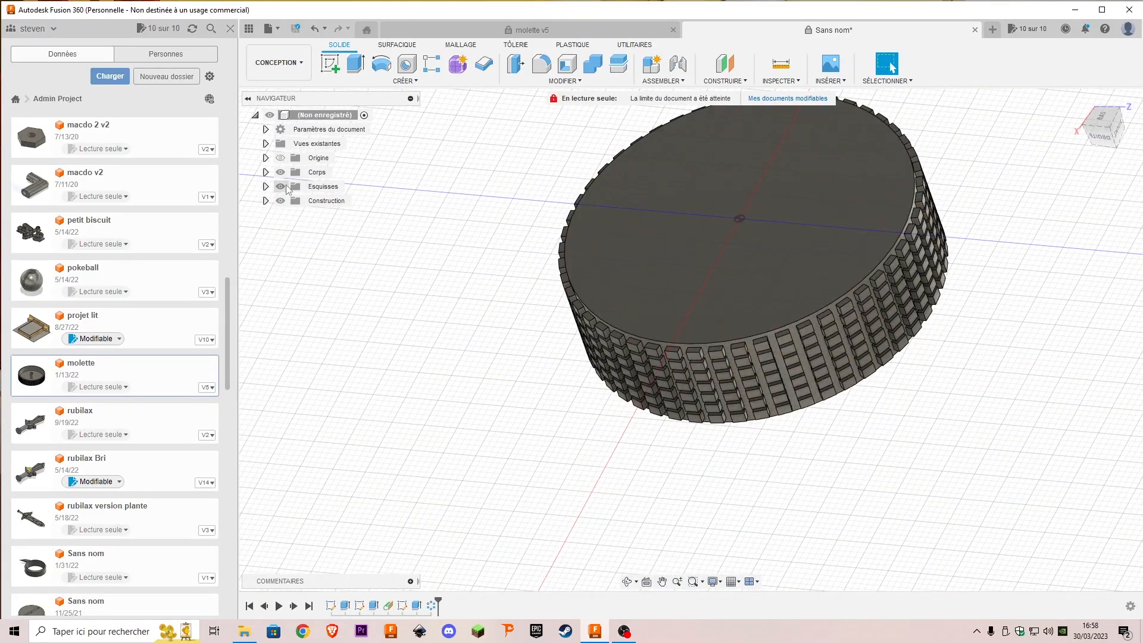
pyautogui.click(266, 172)
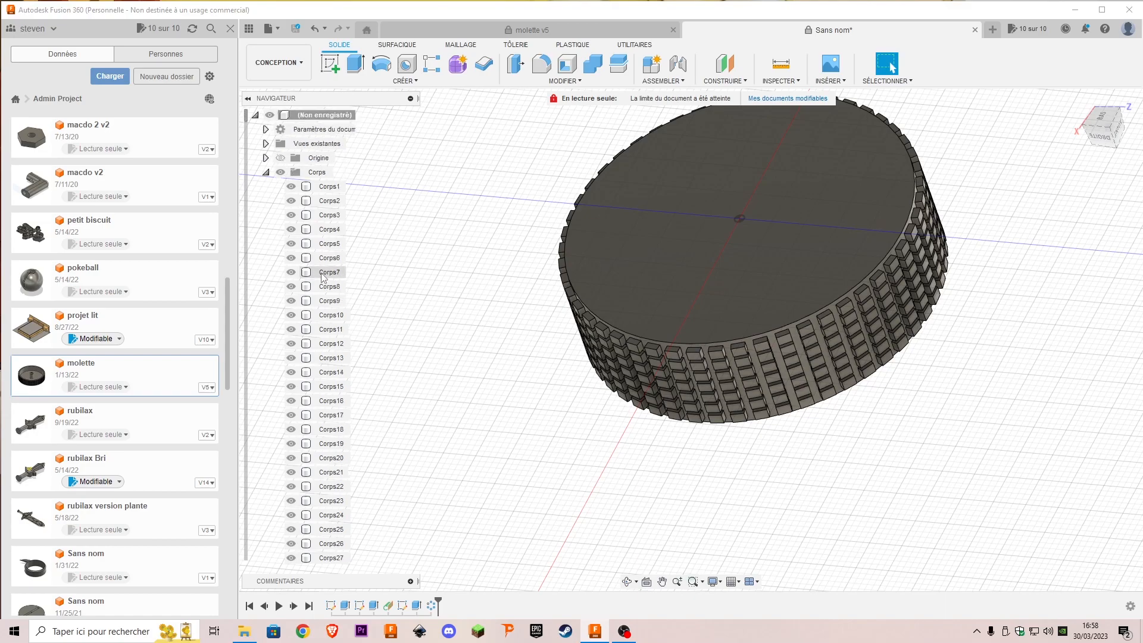
pyautogui.scroll(-6, 318, 286)
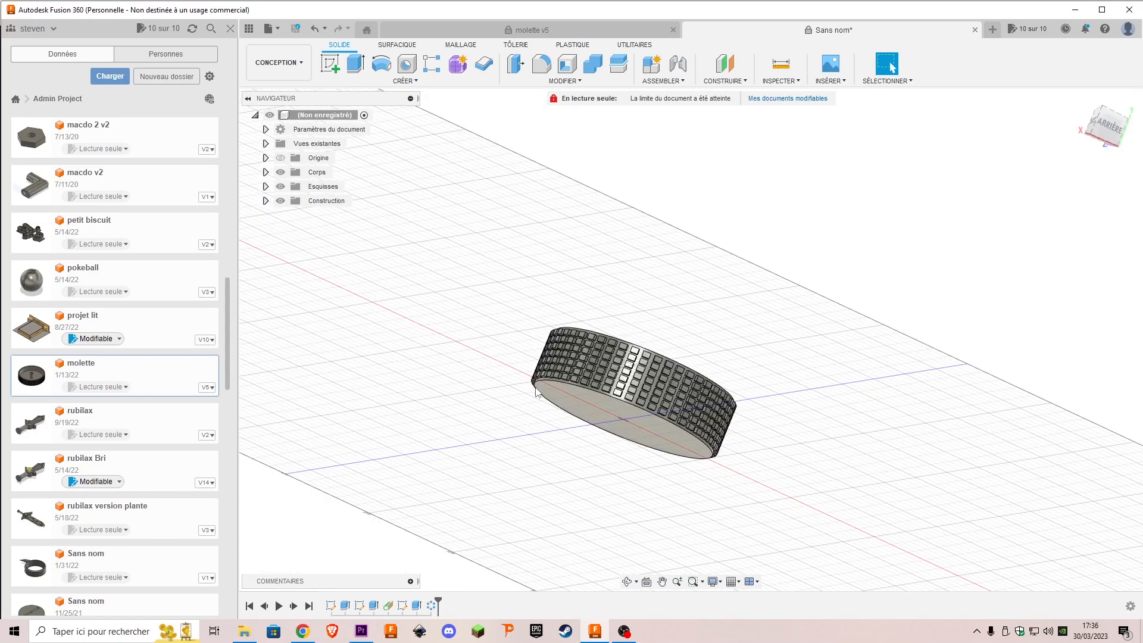
pyautogui.click(265, 172)
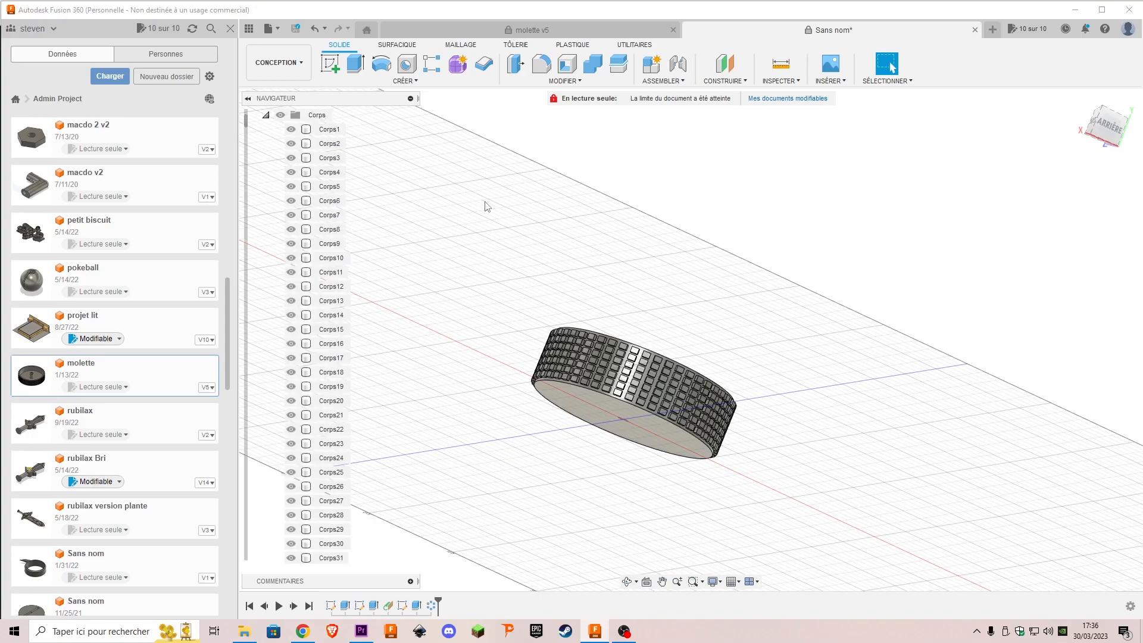
pyautogui.click(266, 115)
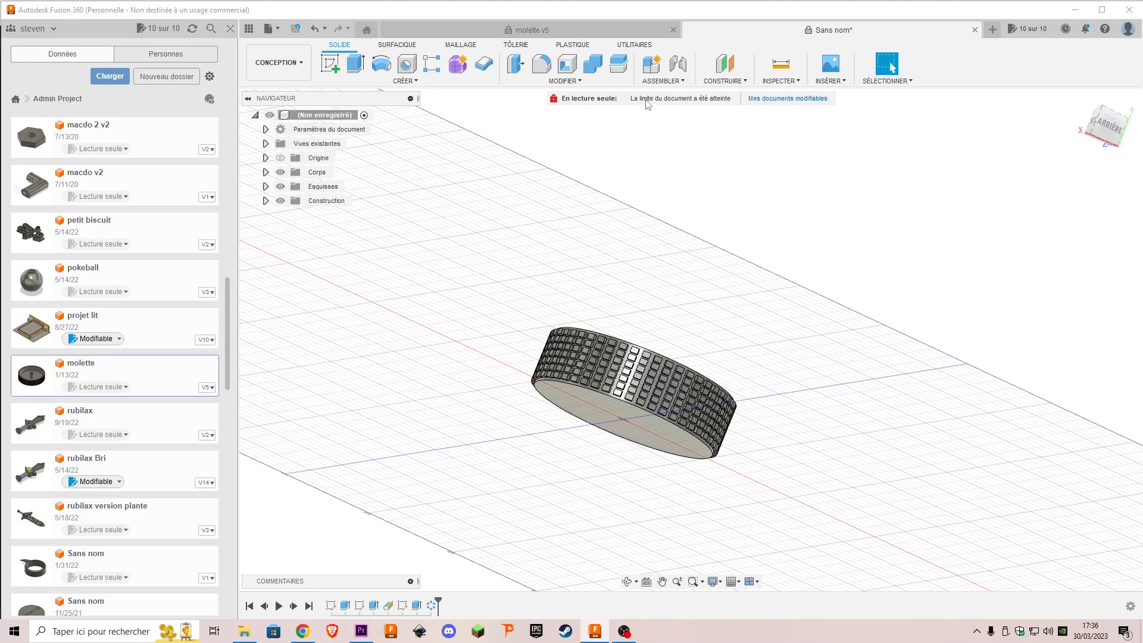
# Select the wheel body and all the surrounding blocks together from the bottom view, ready for combining
pyautogui.click(603, 72)
pyautogui.moveTo(1100, 126); pyautogui.dragTo(1124, 94)
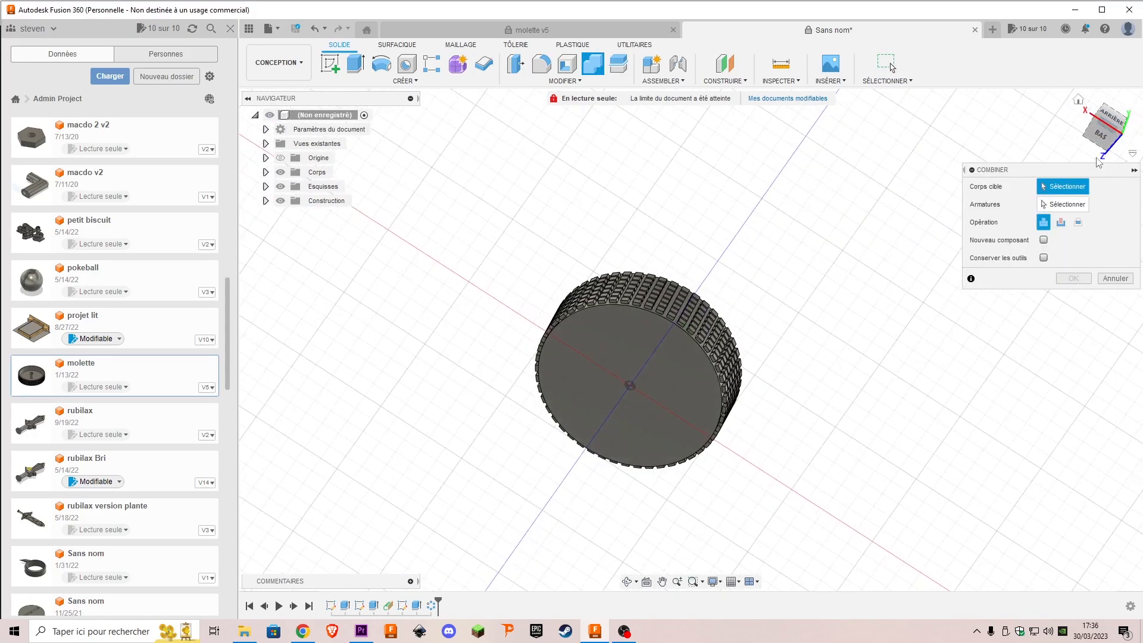
pyautogui.click(1105, 141)
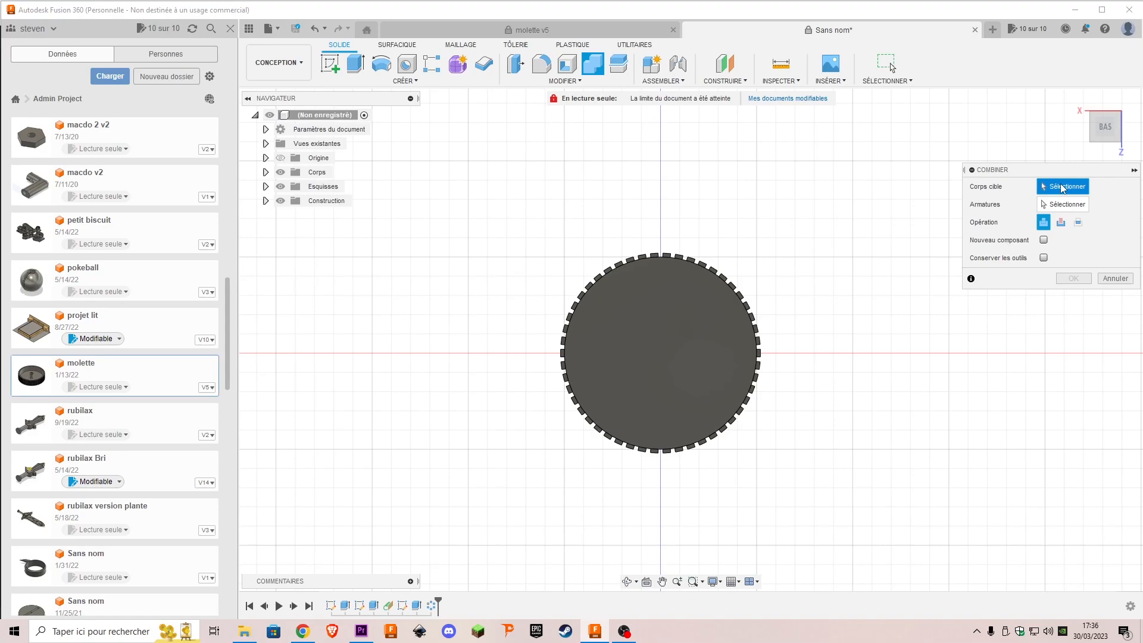
pyautogui.click(1116, 278)
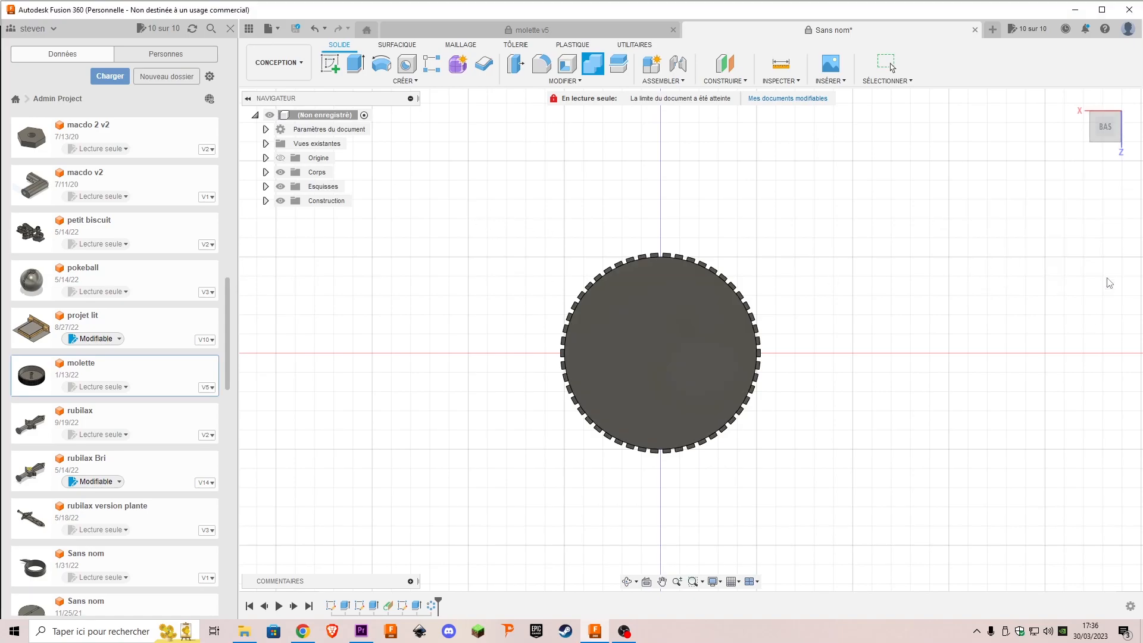
pyautogui.moveTo(518, 217); pyautogui.dragTo(821, 489)
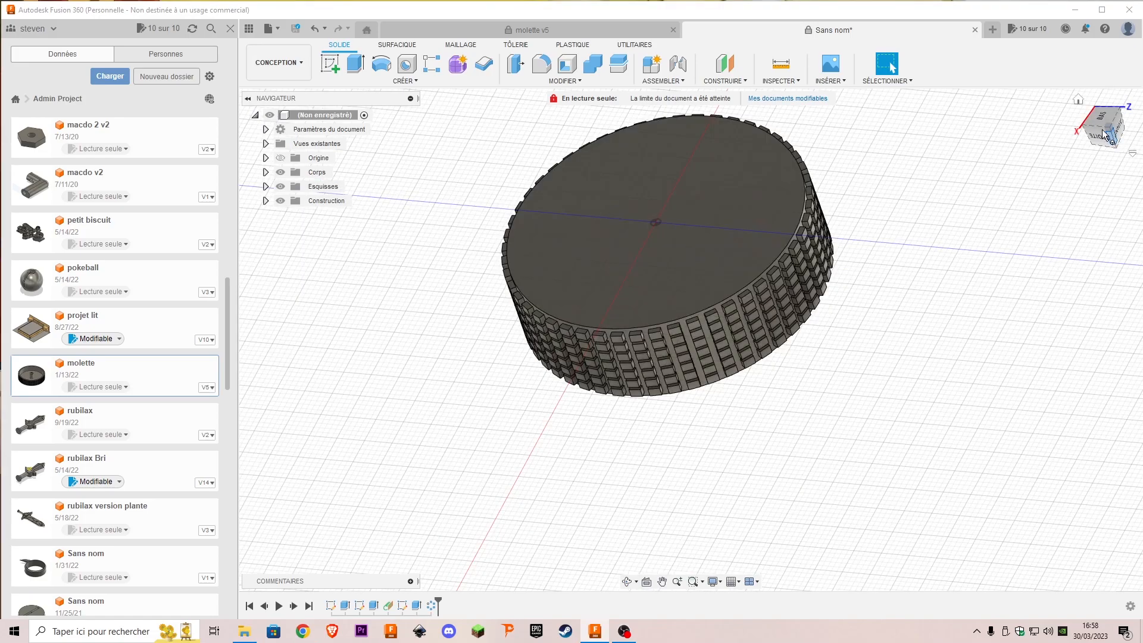
pyautogui.moveTo(691, 340)
pyautogui.keyDown('shift'); pyautogui.mouseDown(button='middle')
pyautogui.moveTo(714, 334)
pyautogui.moveTo(518, 327)
pyautogui.moveTo(661, 327)
pyautogui.moveTo(464, 184)
pyautogui.mouseUp(button='middle'); pyautogui.keyUp('shift')
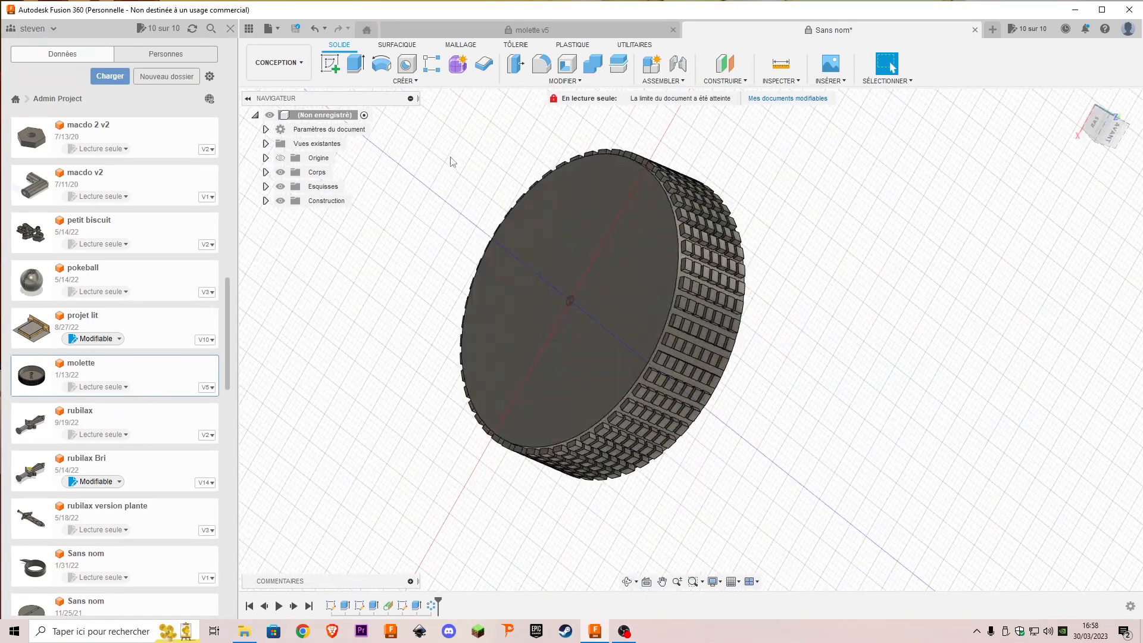
pyautogui.click(563, 80)
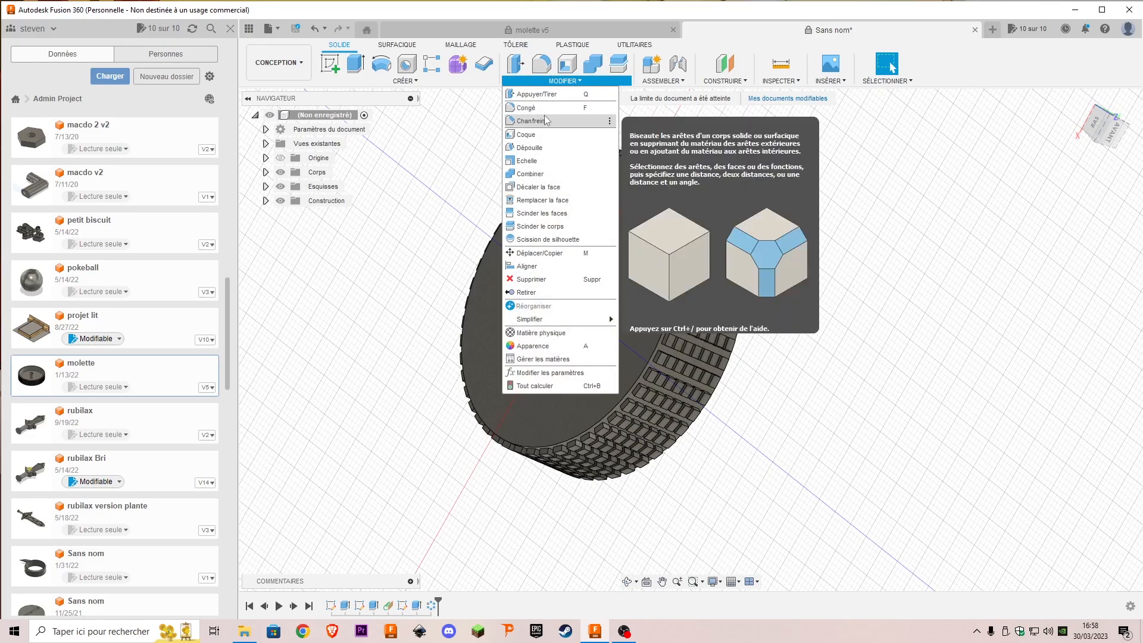
pyautogui.click(558, 79)
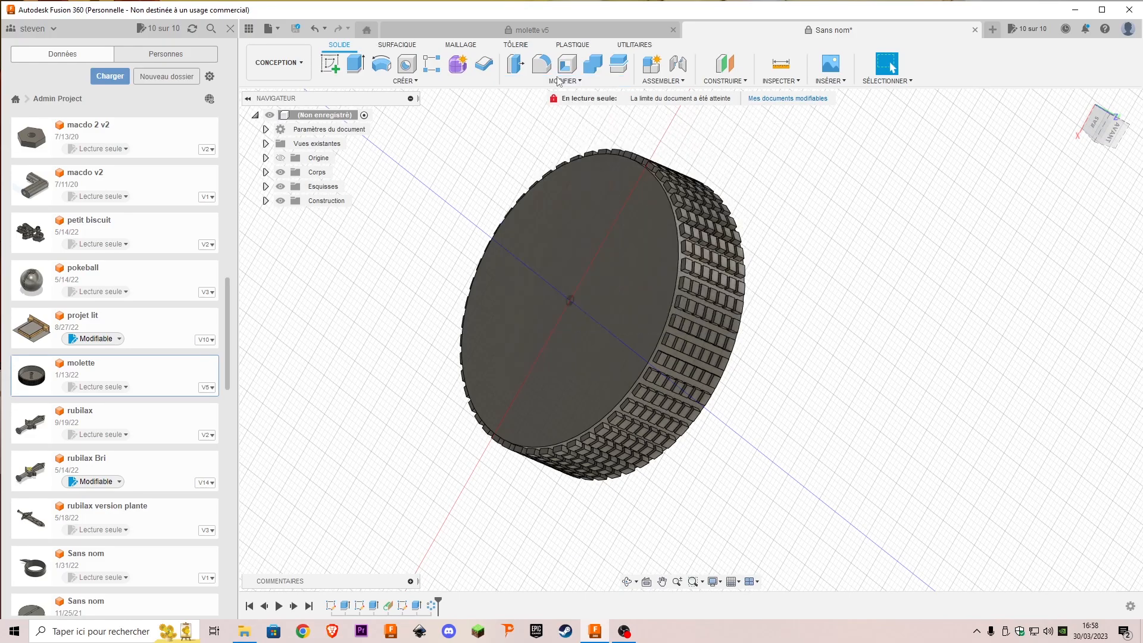
# Examine the finished wheel in the molette v5 document and compare its block pattern with the wheel in the unsaved design
pyautogui.scroll(1, 742, 264)
pyautogui.click(531, 30)
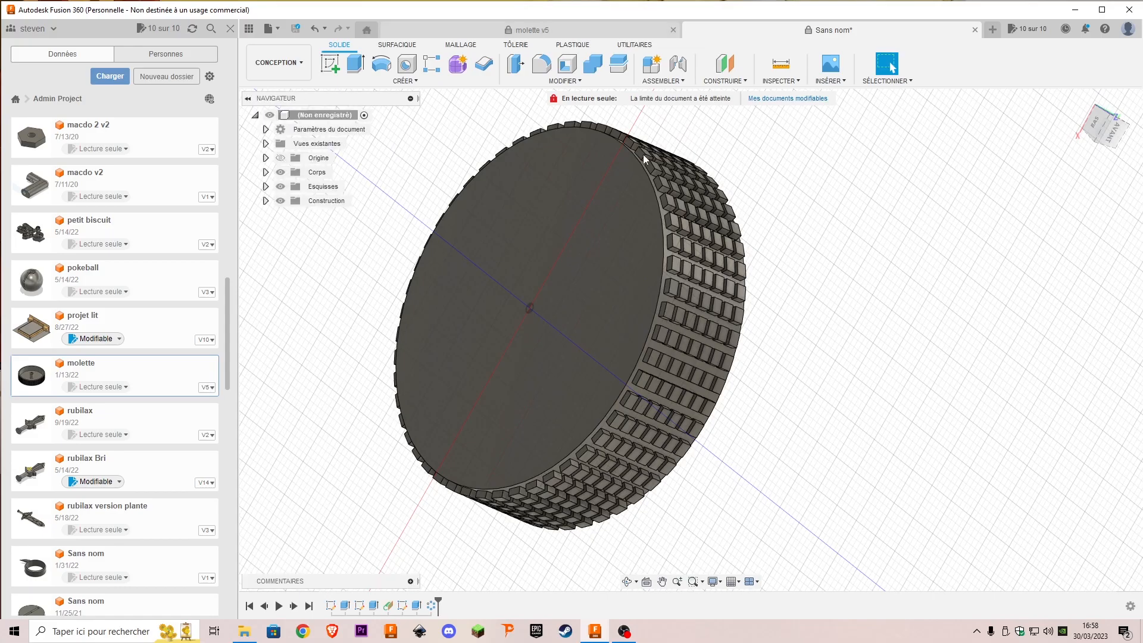
pyautogui.moveTo(1110, 138); pyautogui.dragTo(1111, 72)
pyautogui.scroll(1, 799, 370)
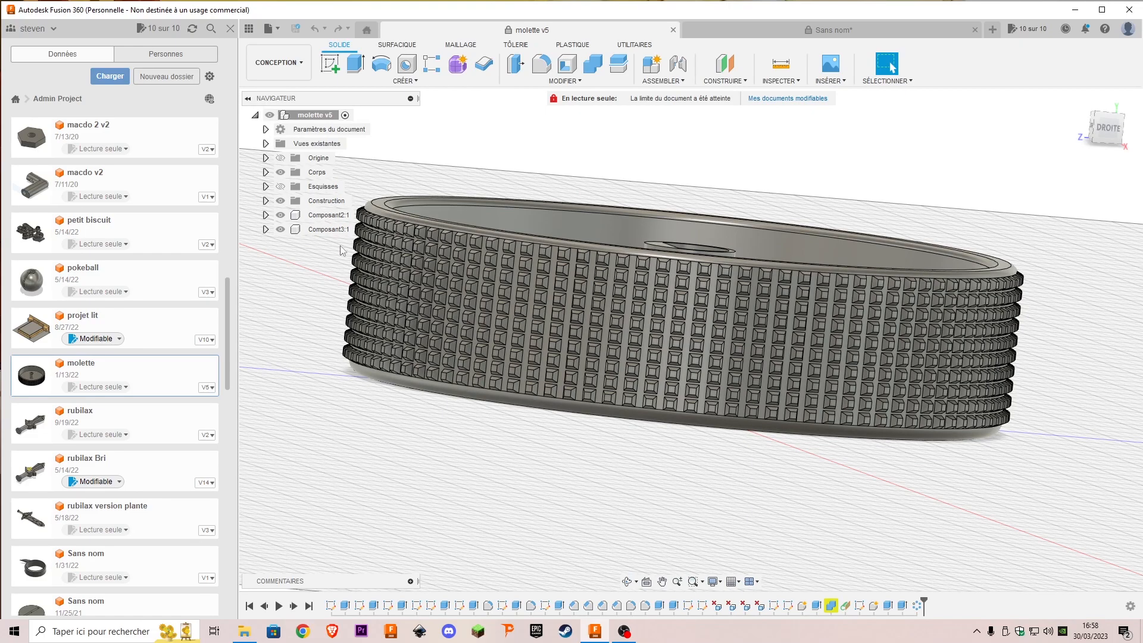
pyautogui.click(807, 30)
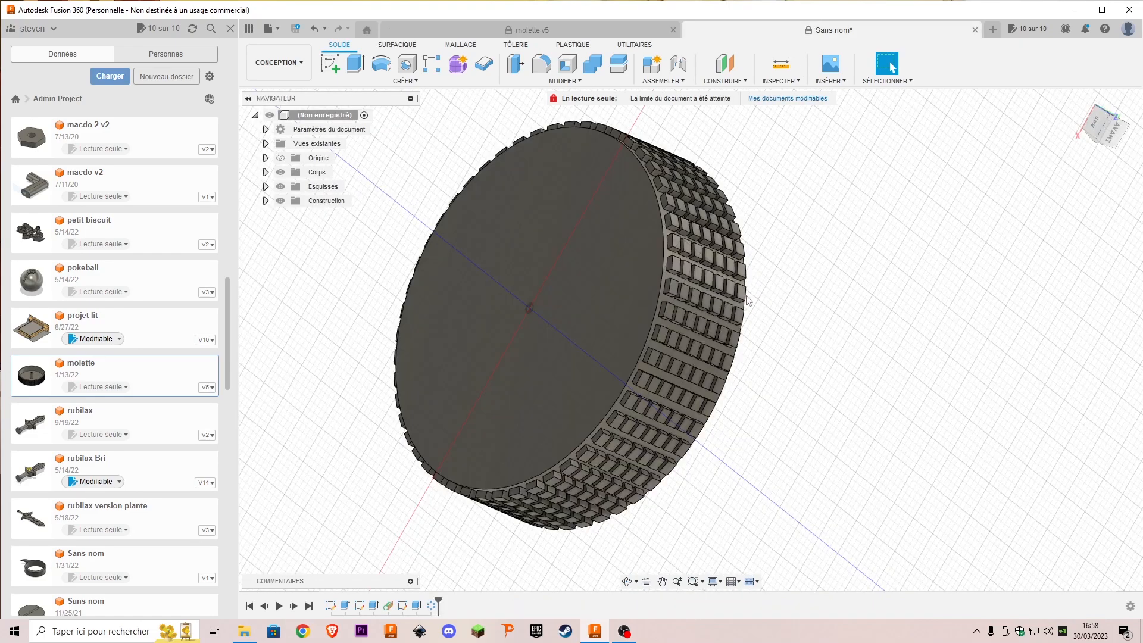
pyautogui.scroll(-1, 749, 294)
pyautogui.moveTo(1111, 133); pyautogui.dragTo(1081, 116)
pyautogui.moveTo(690, 340)
pyautogui.keyDown('shift'); pyautogui.mouseDown(button='middle')
pyautogui.moveTo(613, 327)
pyautogui.moveTo(560, 292)
pyautogui.moveTo(566, 167)
pyautogui.mouseUp(button='middle'); pyautogui.keyUp('shift')
pyautogui.moveTo(1109, 107); pyautogui.dragTo(1115, 140)
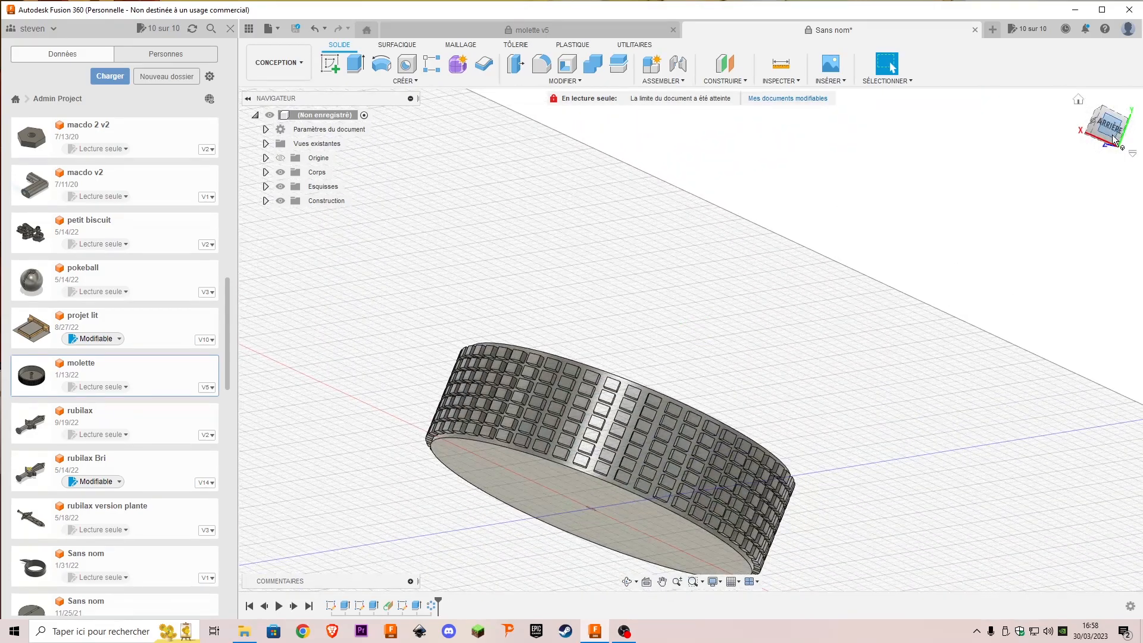